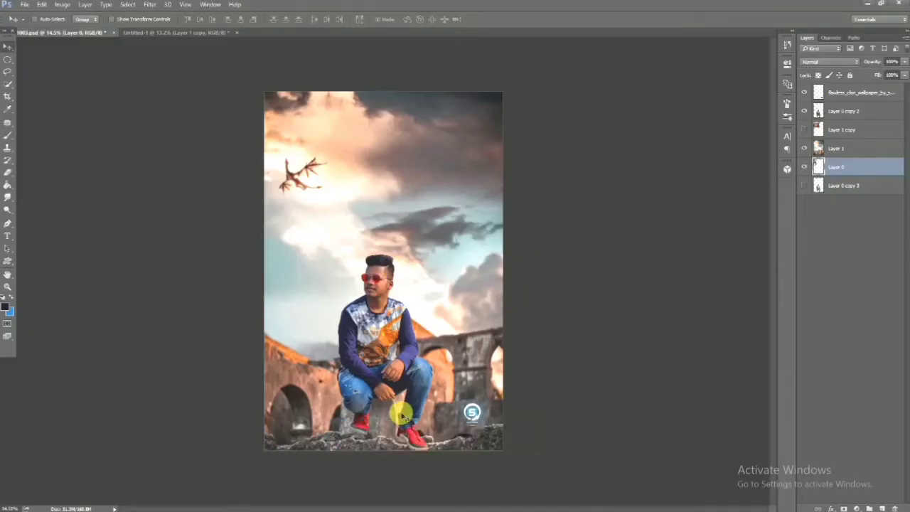
Reposition Layer 0 within the composite
drag(401, 413, 358, 259)
scroll(384, 261, up, 1)
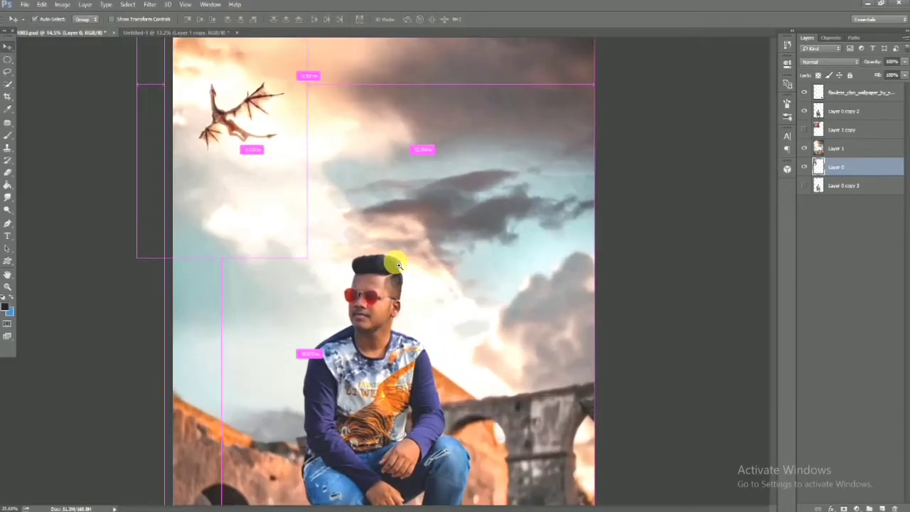
scroll(381, 260, up, 1)
scroll(377, 270, up, 1)
scroll(425, 370, up, 1)
scroll(420, 370, down, 1)
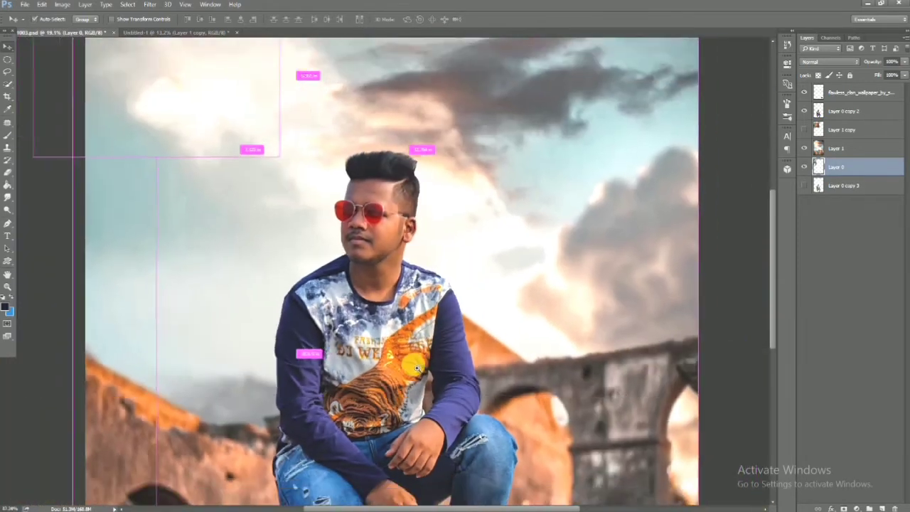
scroll(411, 370, down, 1)
scroll(402, 371, down, 1)
scroll(394, 372, down, 1)
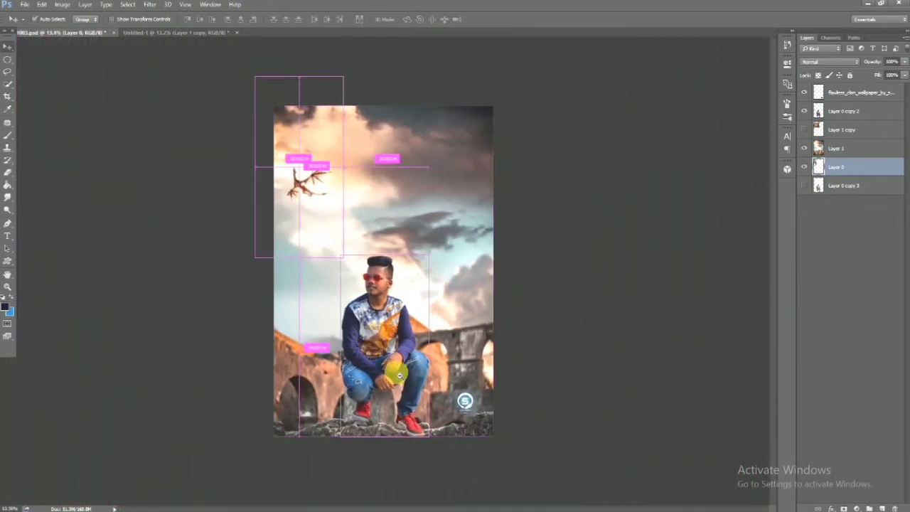
scroll(399, 375, up, 1)
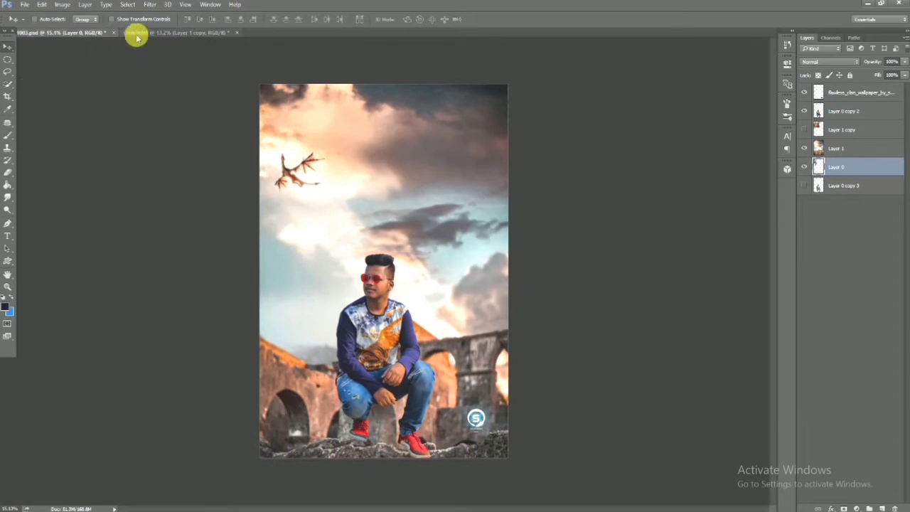
In Untitled-1, make the seated man's Layer 1 visible and selected
click(143, 34)
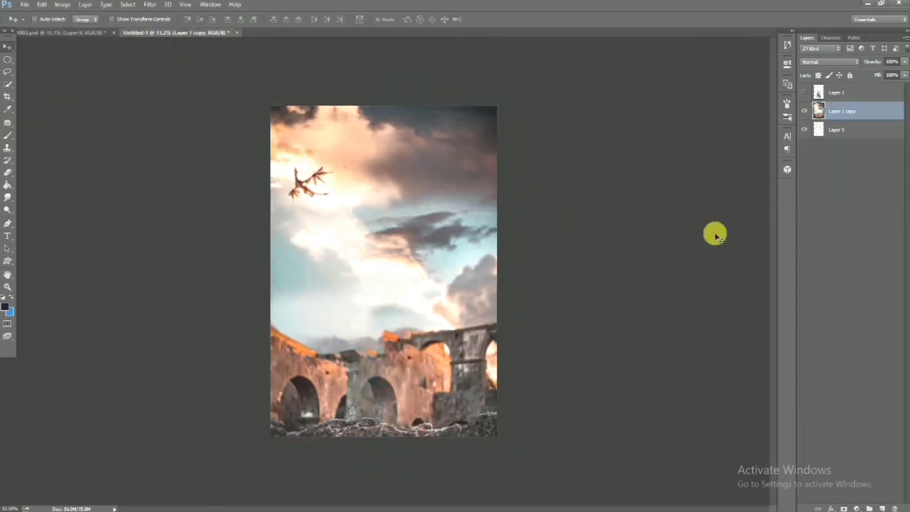
click(804, 92)
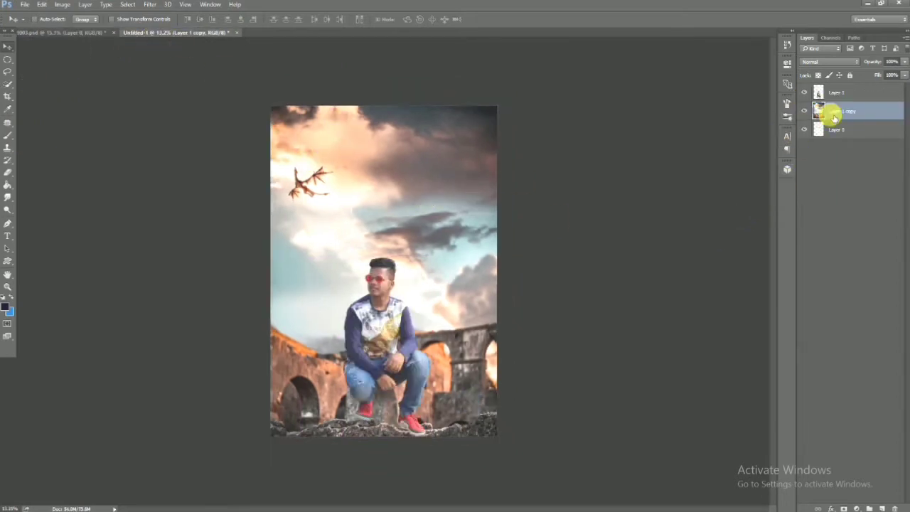
click(823, 91)
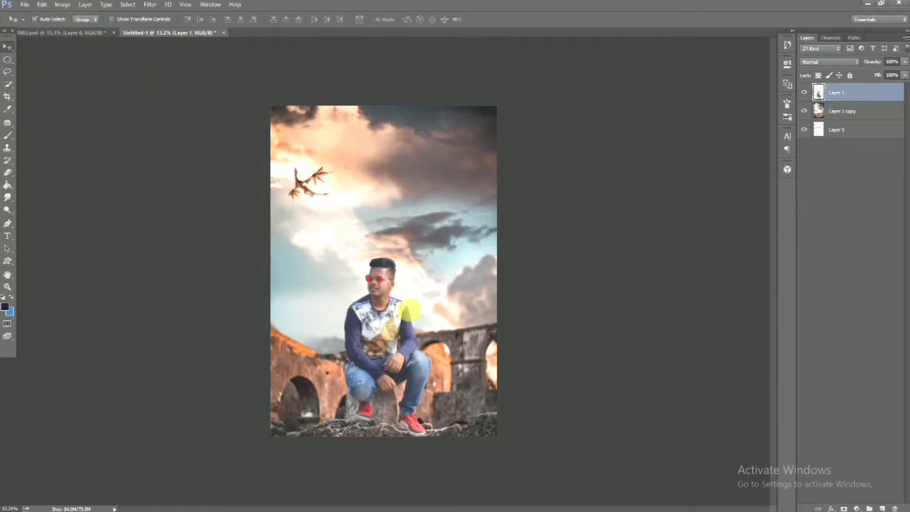
key(ctrl+plus)
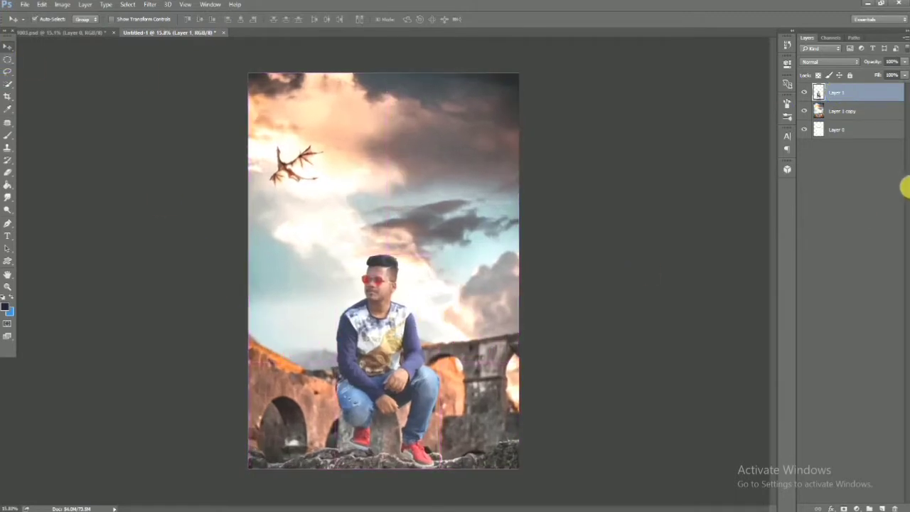
Nudge the seated man left and rotate him about 0.55°, committing the transform
key(ctrl+t)
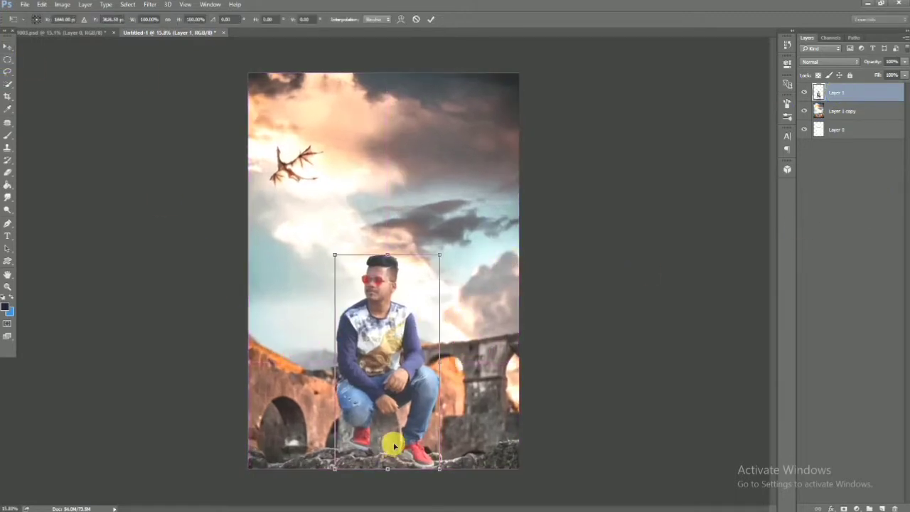
drag(393, 436, 397, 436)
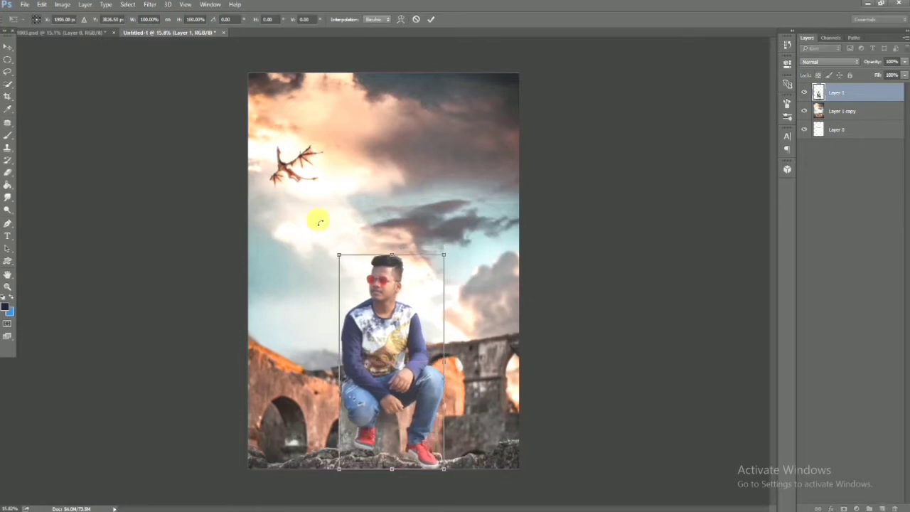
drag(320, 222, 330, 222)
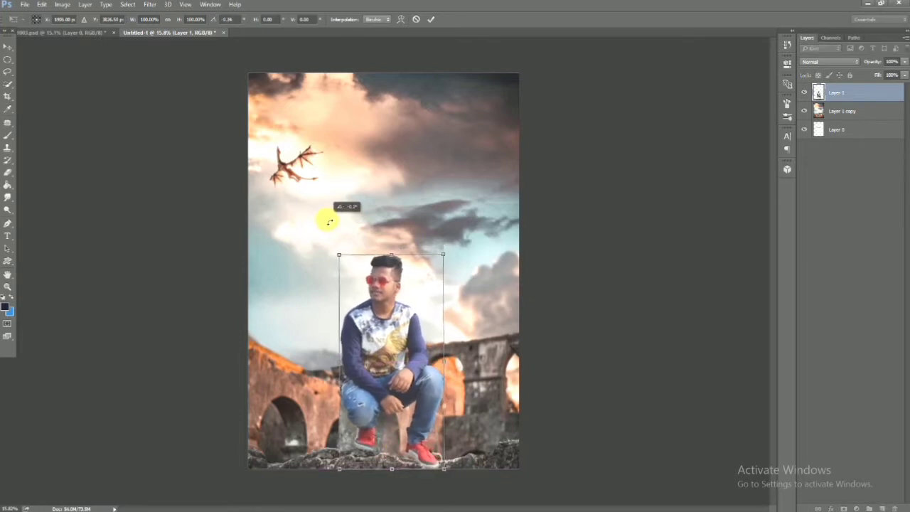
drag(371, 350, 357, 363)
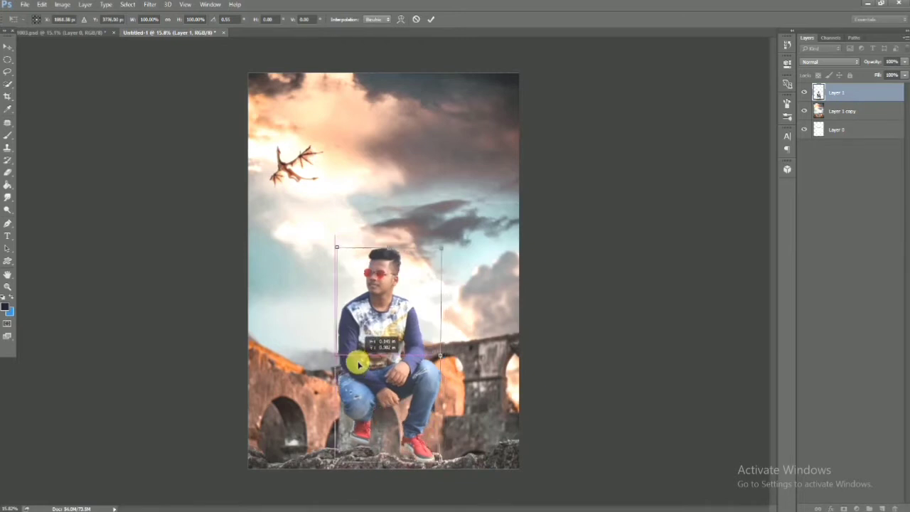
drag(359, 364, 372, 384)
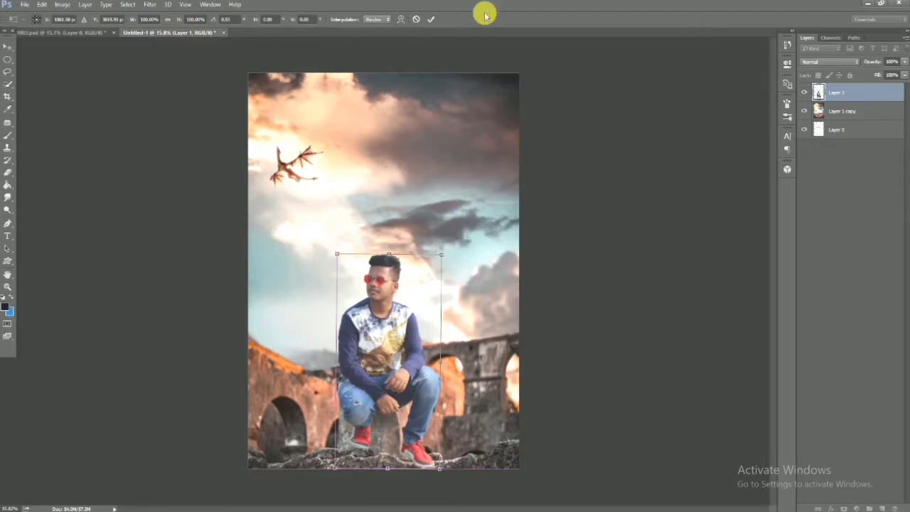
click(432, 19)
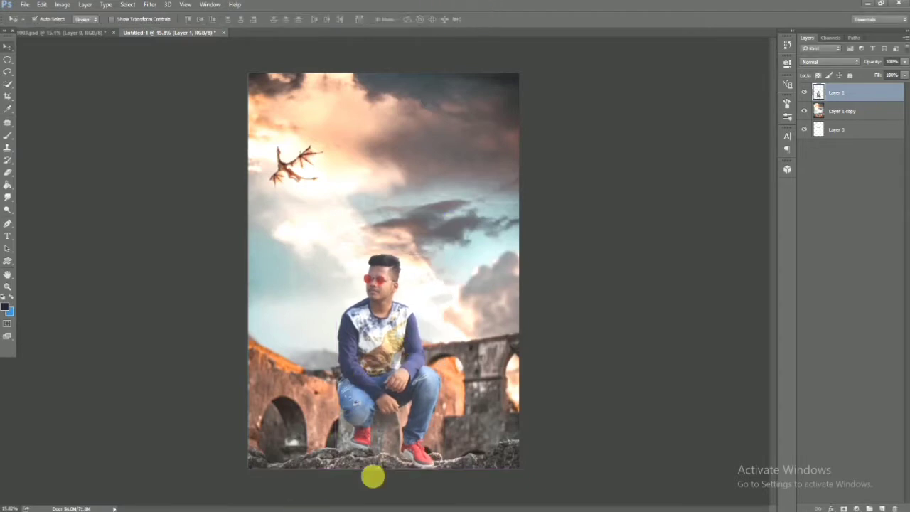
Lasso a piece of rock on Layer 1 copy and copy it to a new Layer 2
scroll(373, 477, up, 3)
scroll(404, 467, up, 2)
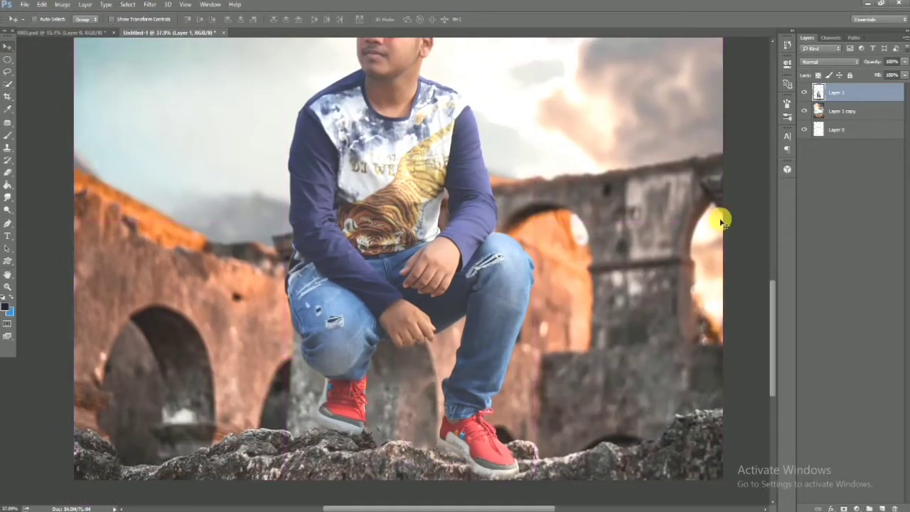
click(872, 111)
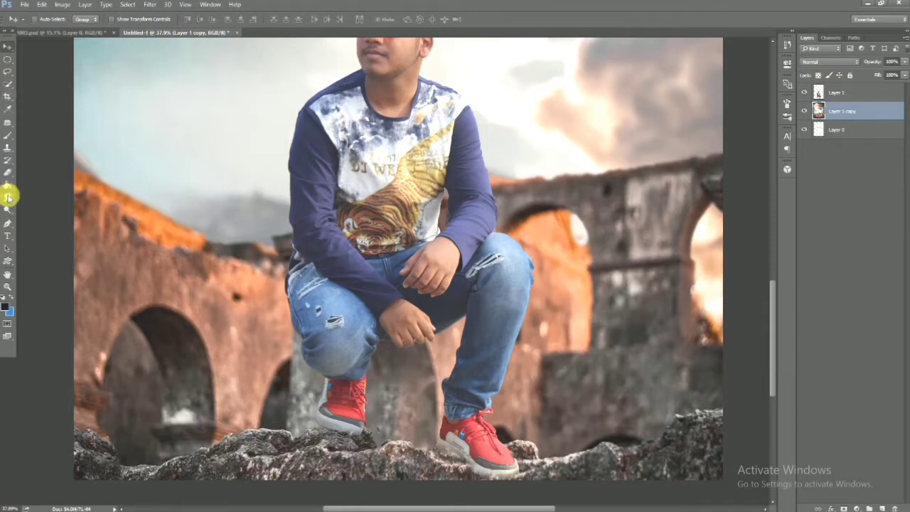
right_click(7, 71)
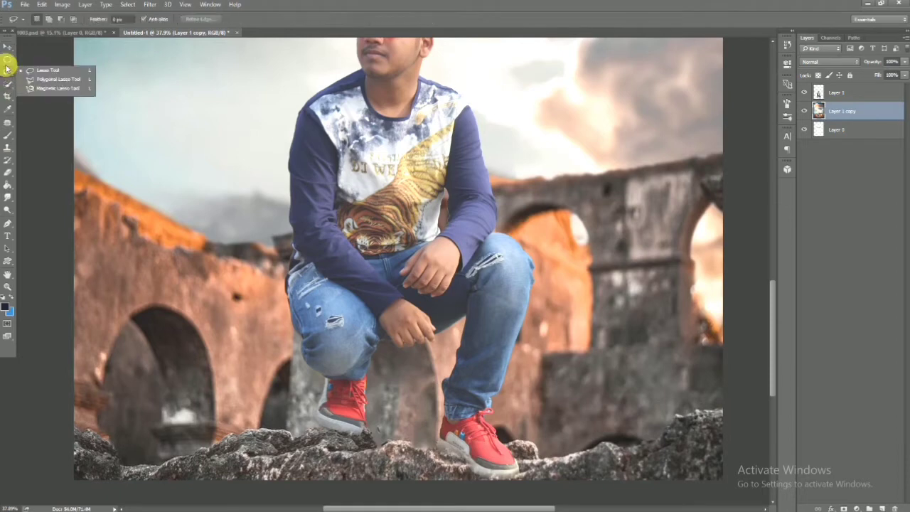
click(47, 80)
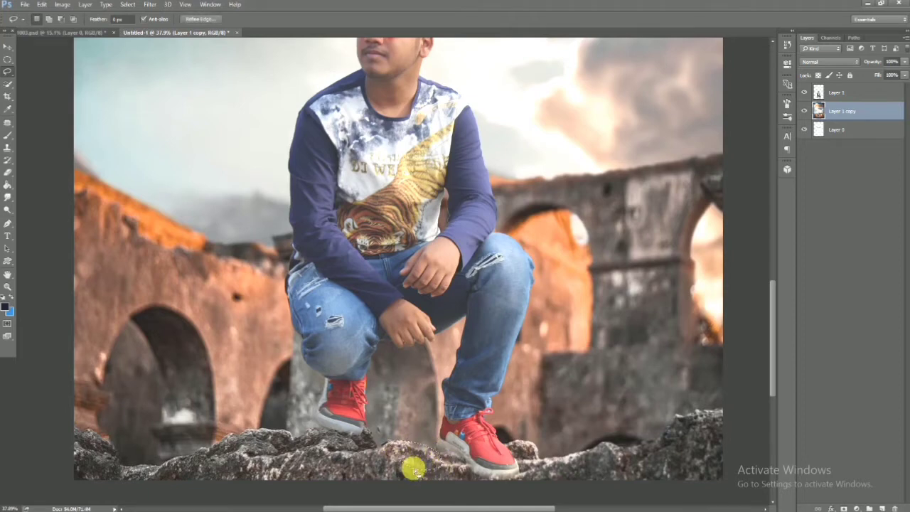
right_click(413, 469)
click(460, 321)
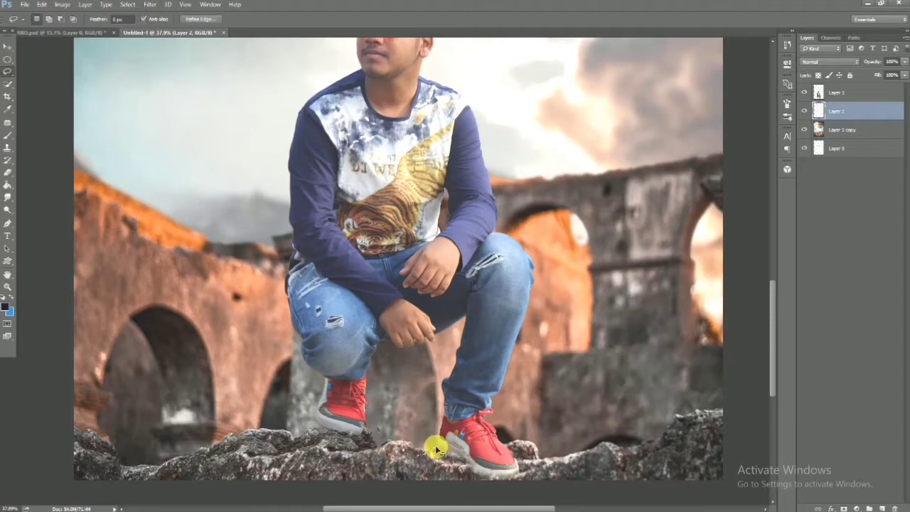
Move the rock piece beside the right shoe and duplicate it as Layer 2 copy
click(13, 43)
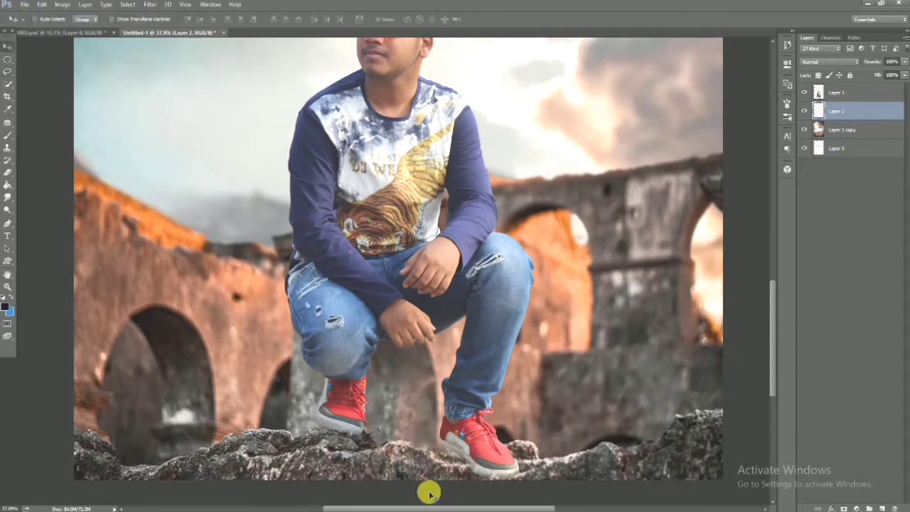
mouse_move(423, 465)
mouse_down()
mouse_move(442, 456)
mouse_move(464, 463)
mouse_up()
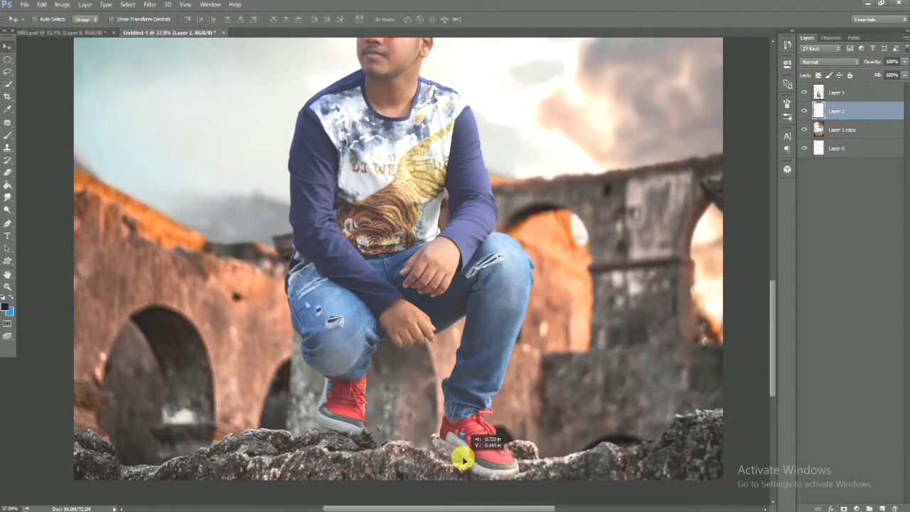
drag(465, 463, 463, 455)
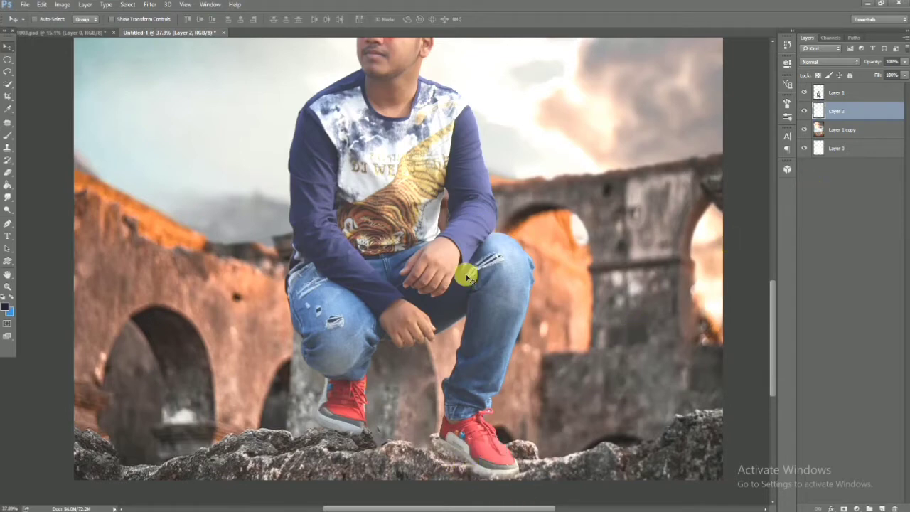
key(ctrl+j)
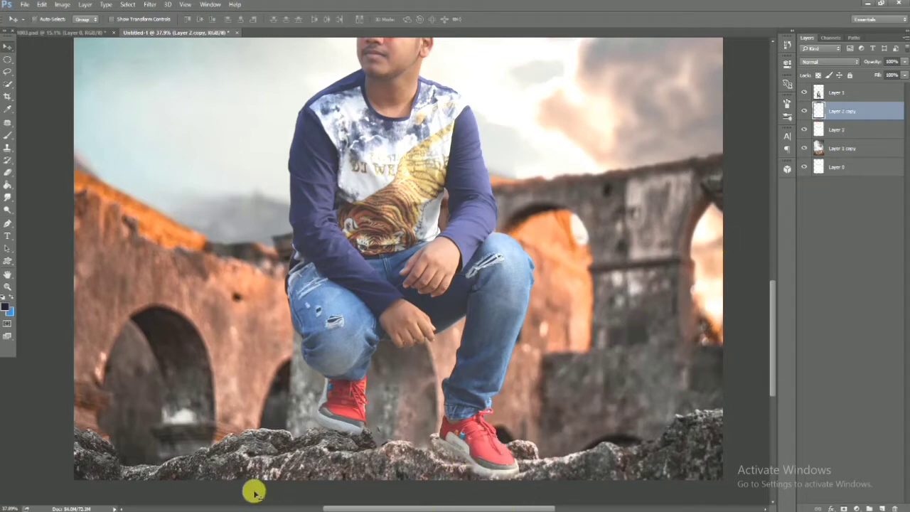
Move the Layer 2 copy rock toward the left shoe, then discard a trial resize
mouse_move(455, 447)
mouse_down()
mouse_move(349, 431)
mouse_move(342, 414)
mouse_move(284, 397)
mouse_up()
key(ctrl+t)
mouse_move(312, 424)
mouse_down()
mouse_move(323, 445)
mouse_move(375, 448)
mouse_move(324, 431)
mouse_move(345, 445)
mouse_up()
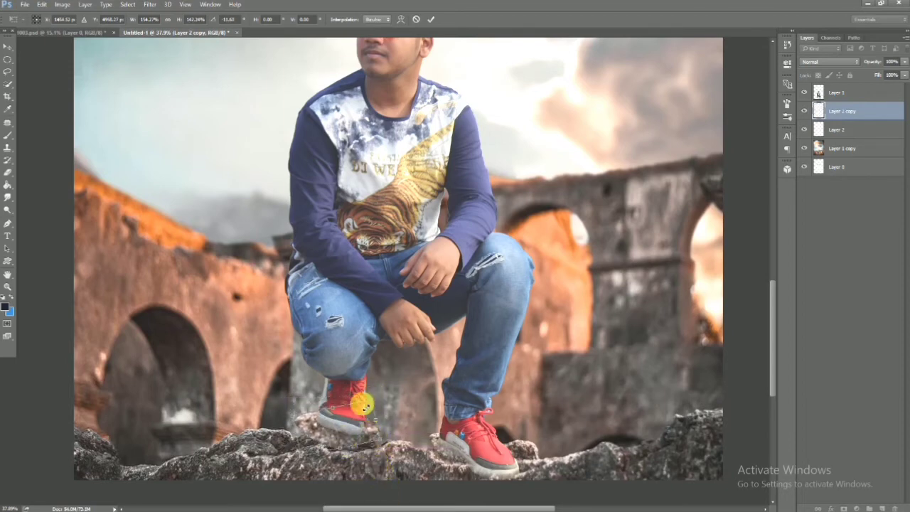
drag(362, 404, 372, 422)
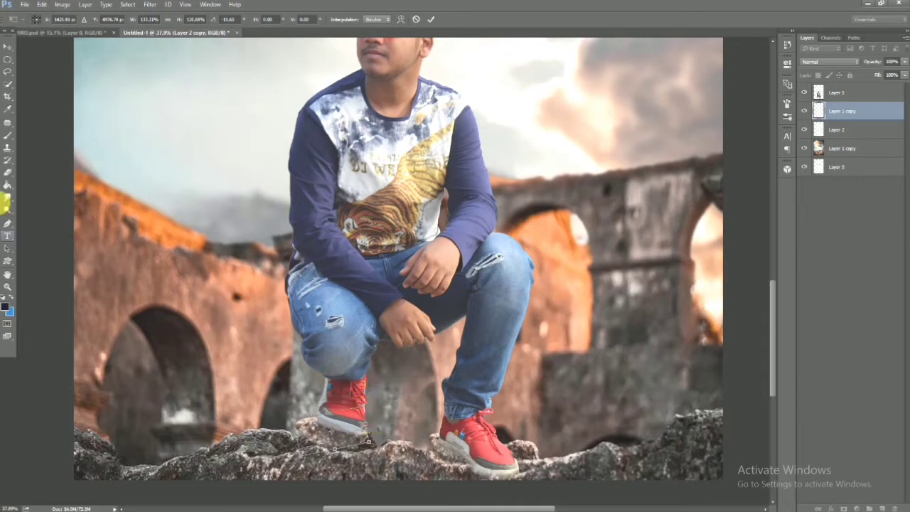
click(8, 46)
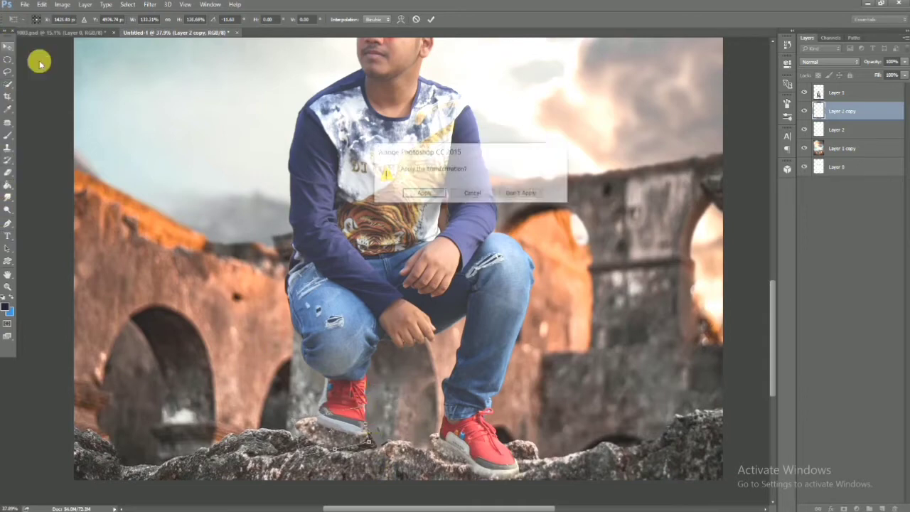
click(523, 193)
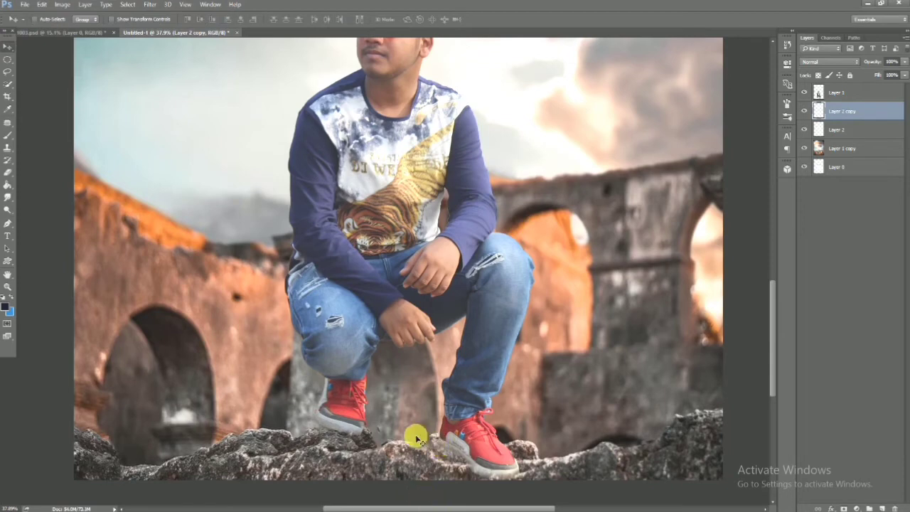
Copy a lassoed patch from Layer 1 copy onto its own new Layer 3
click(8, 71)
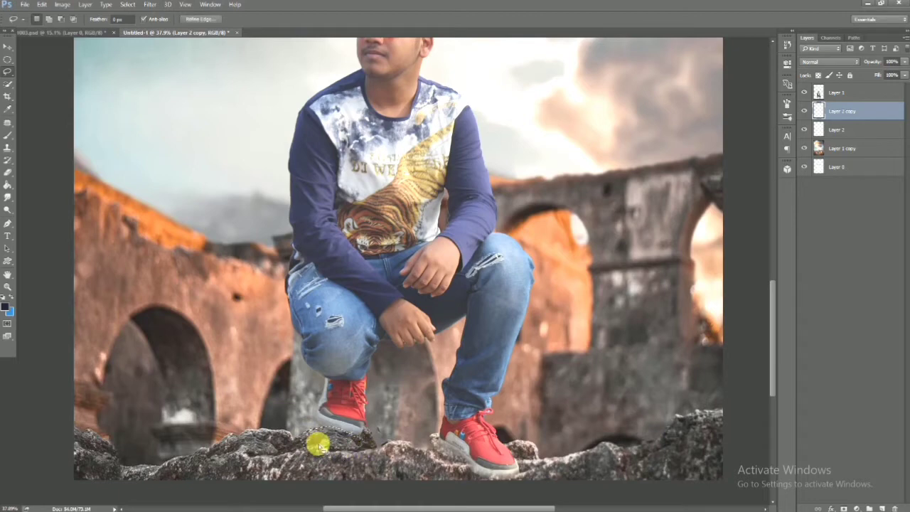
right_click(318, 444)
click(355, 301)
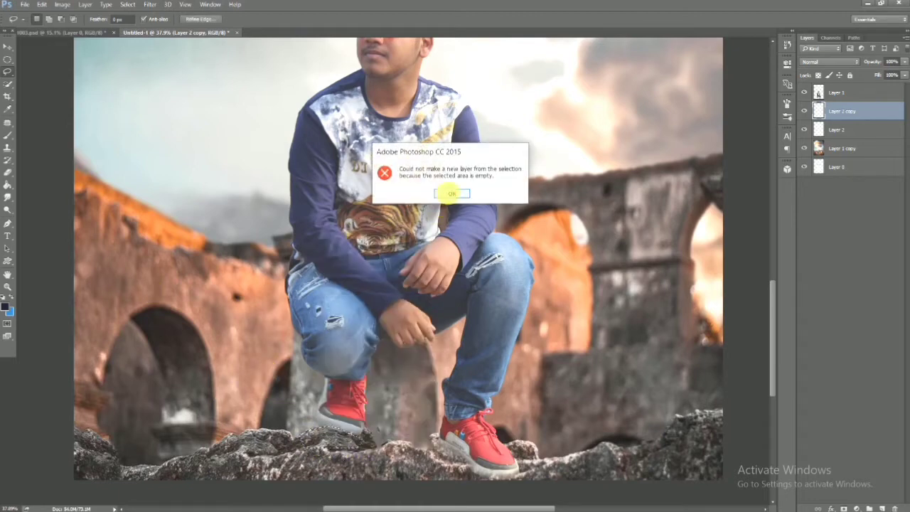
click(452, 194)
click(847, 148)
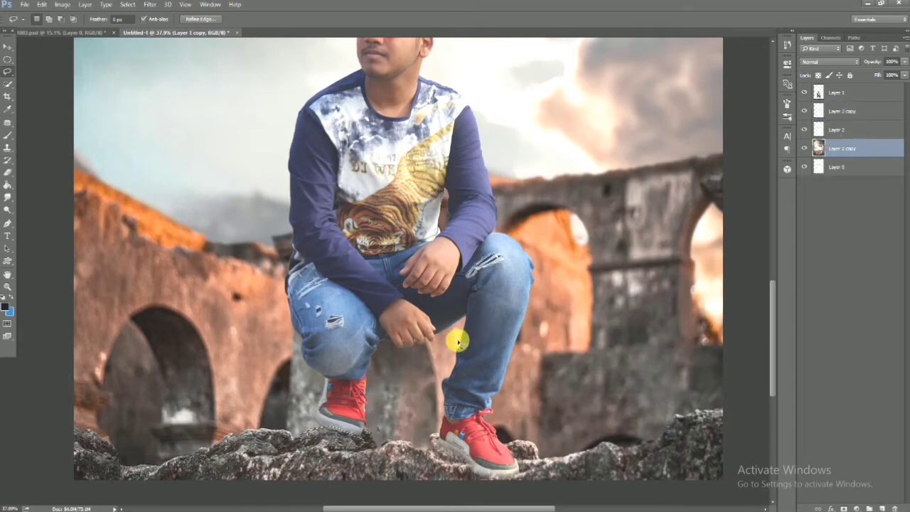
right_click(326, 437)
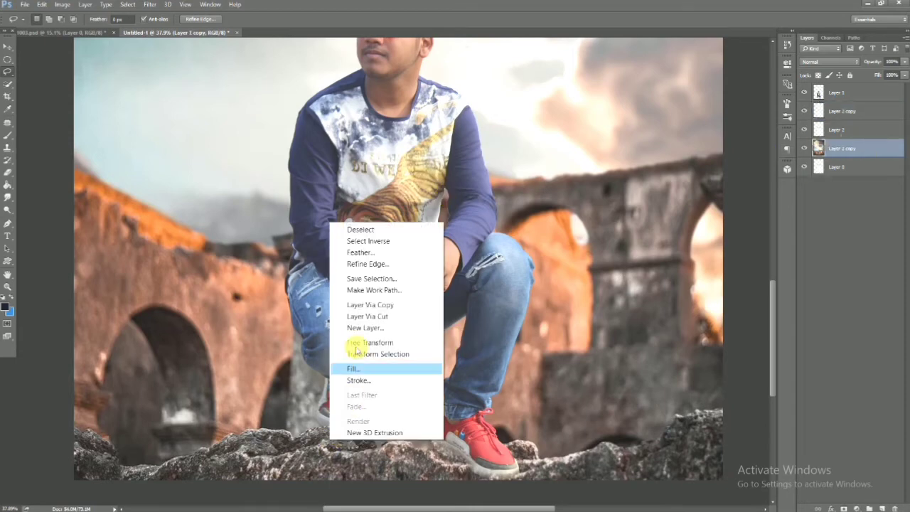
click(363, 307)
Position the patch by the left shoe and rotate it to -13.21°
click(7, 47)
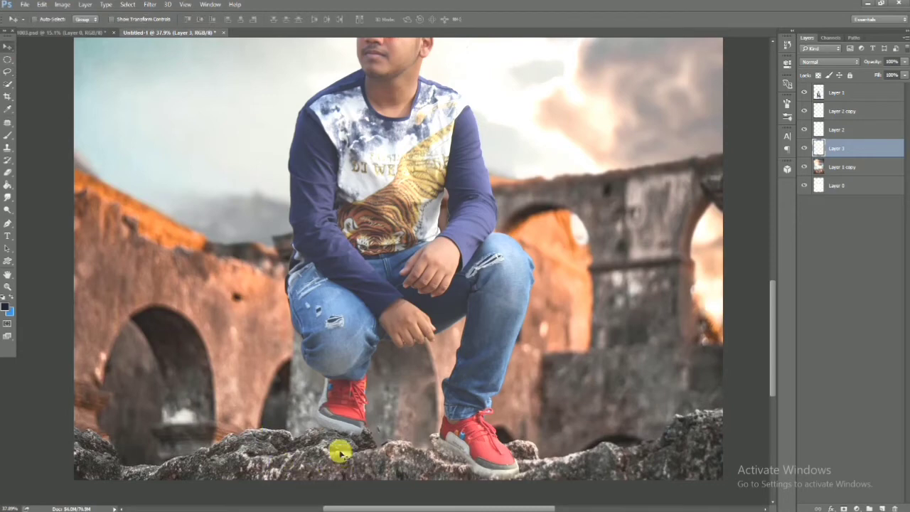
drag(340, 452, 340, 427)
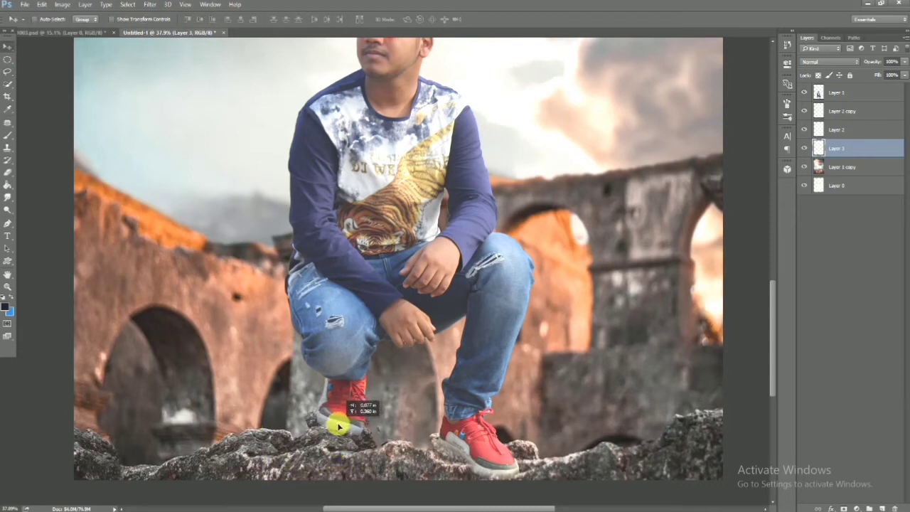
drag(337, 425, 308, 463)
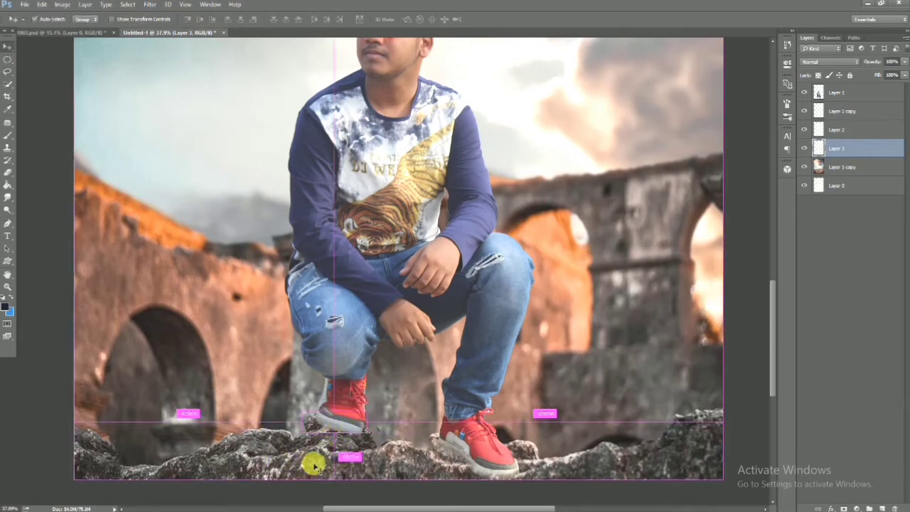
key(ctrl+t)
mouse_move(303, 401)
mouse_down()
mouse_move(295, 406)
mouse_move(300, 425)
mouse_move(264, 431)
mouse_up()
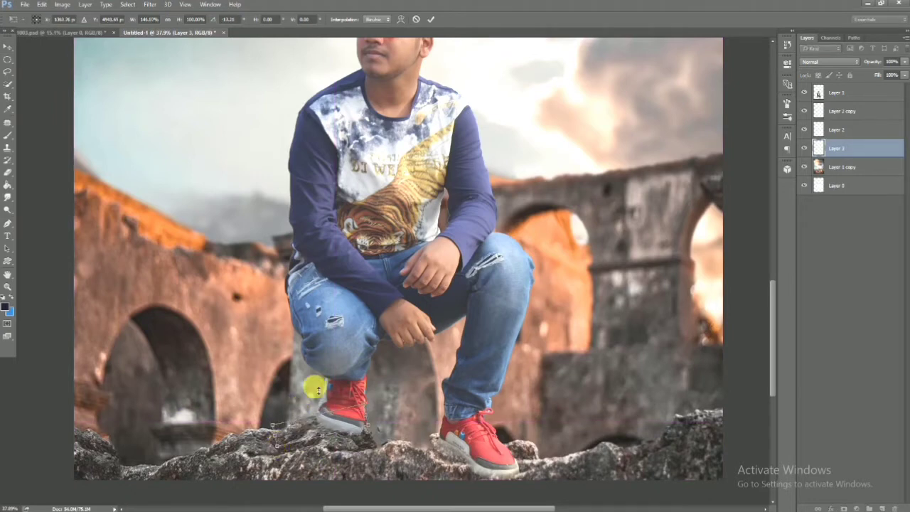
click(431, 24)
Merge Layer 2 copy, Layer 2 and the patch layer down into the background layer
scroll(475, 322, down, 3)
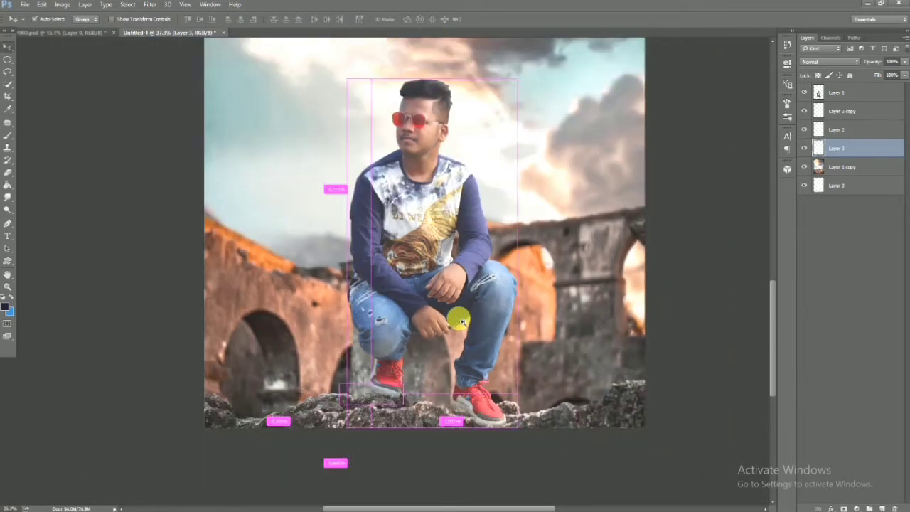
scroll(462, 320, up, 1)
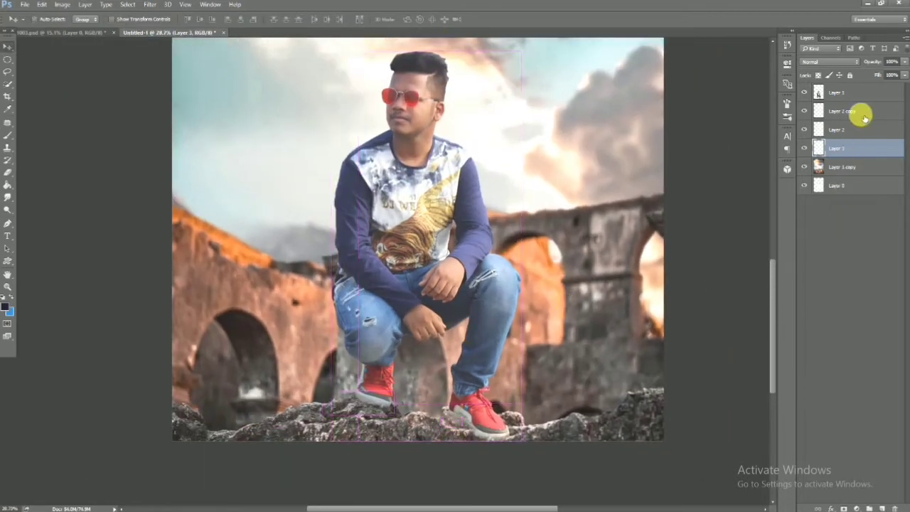
click(856, 111)
right_click(856, 112)
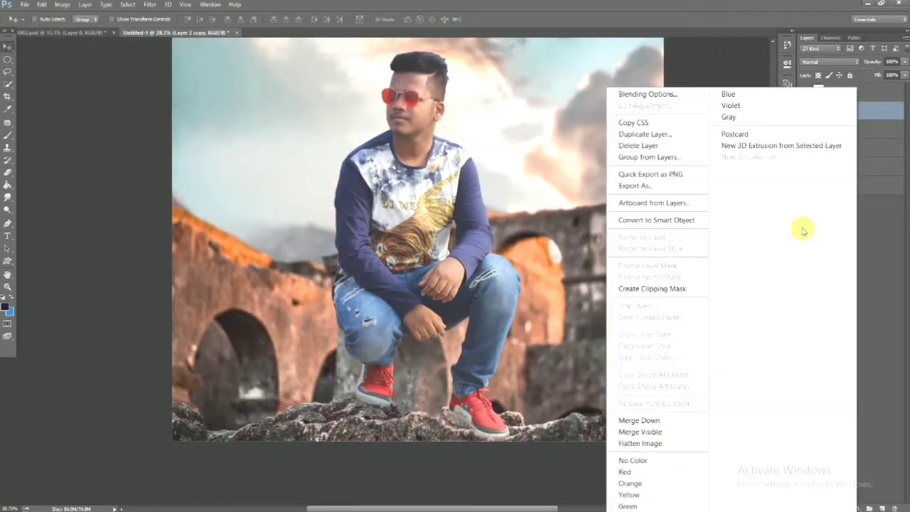
click(644, 421)
right_click(862, 111)
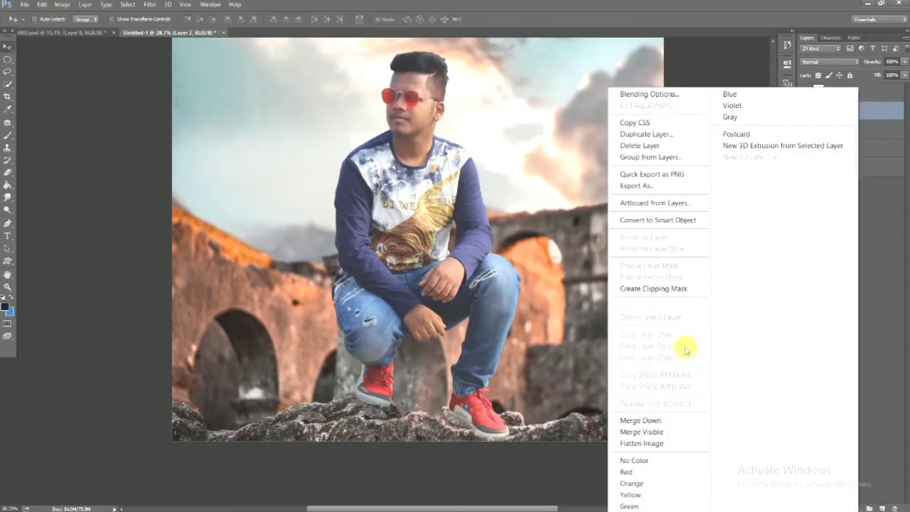
click(658, 418)
right_click(839, 110)
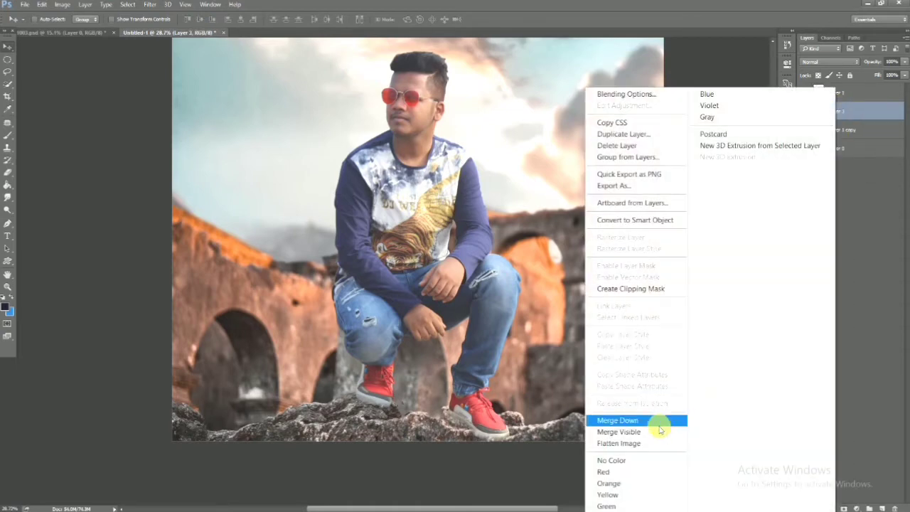
click(661, 420)
Rename the background layer 'BG' and the man's layer 'Model'
click(857, 94)
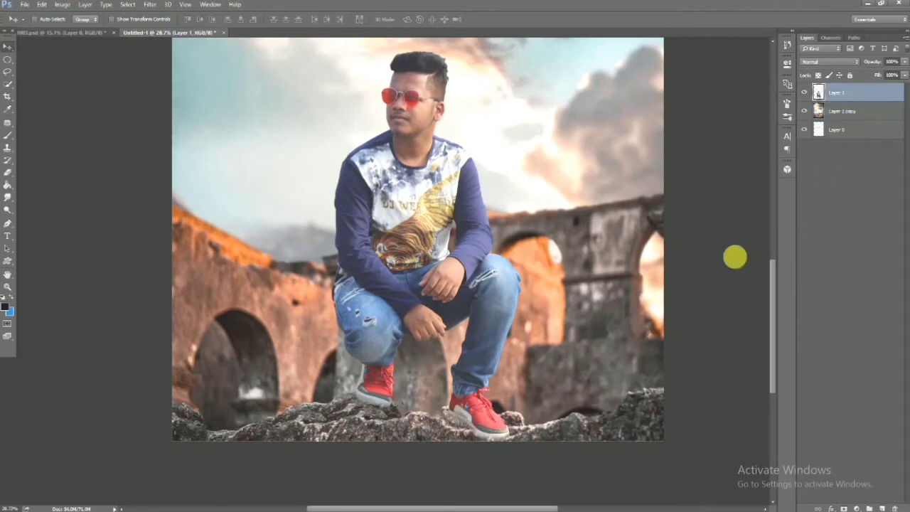
double_click(845, 111)
text(BG)
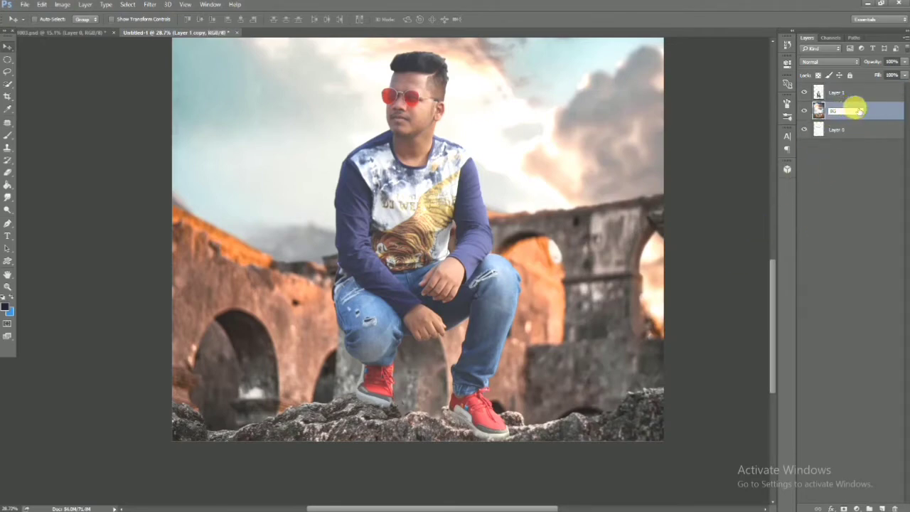
double_click(844, 93)
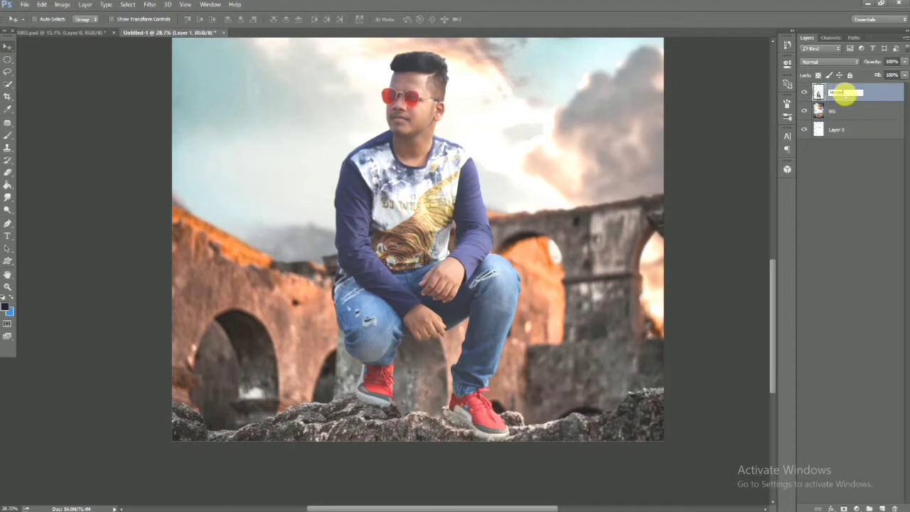
text(Model)
key(Return)
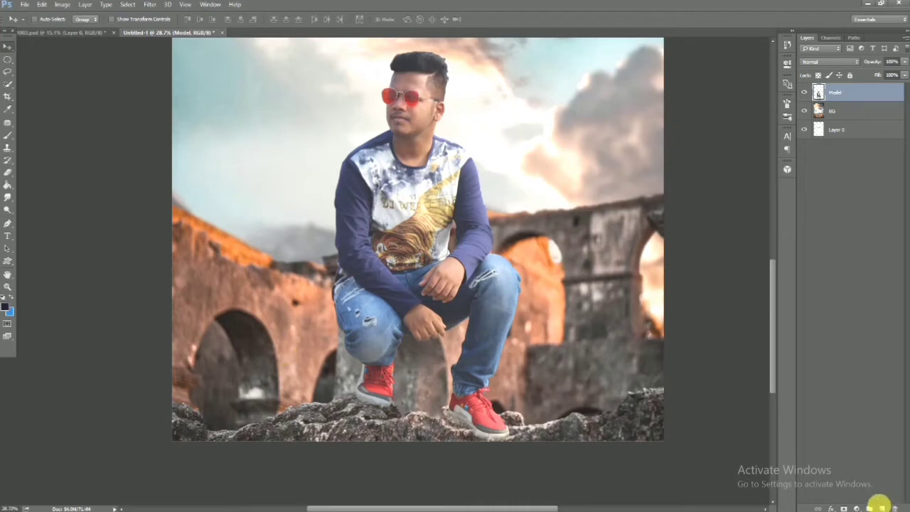
Add a layer above Model, set black/white colours, and brush a black dab beside the left shoe
click(881, 507)
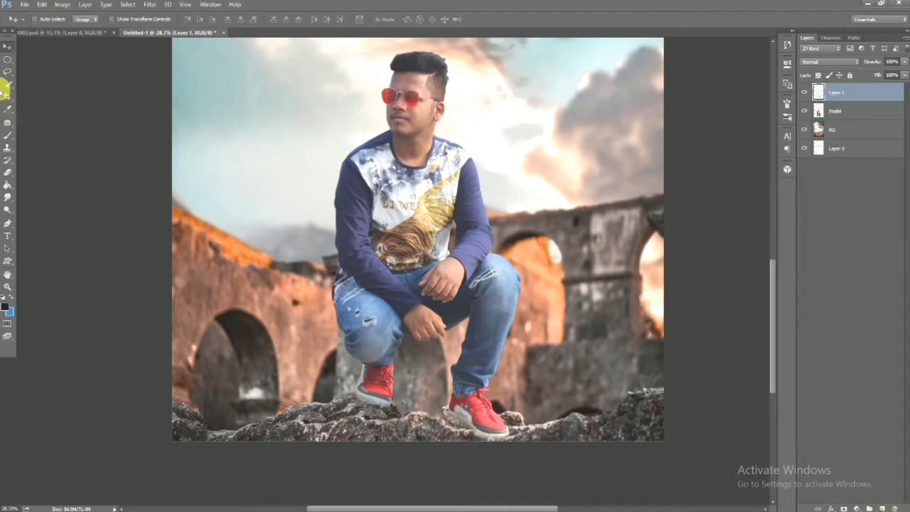
click(5, 84)
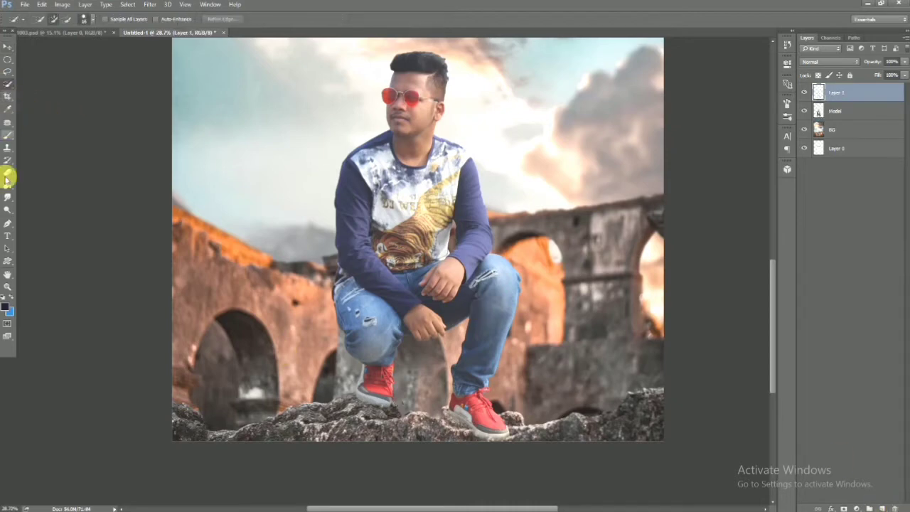
click(6, 134)
click(5, 304)
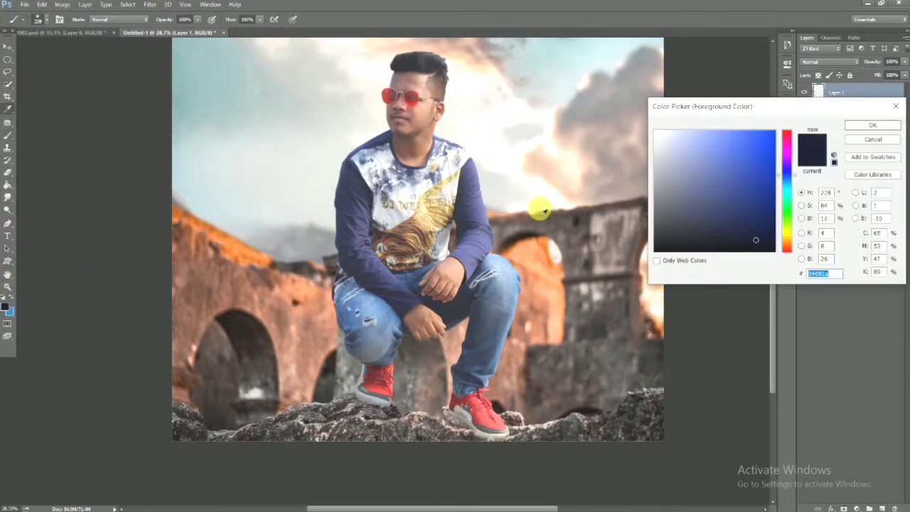
click(872, 125)
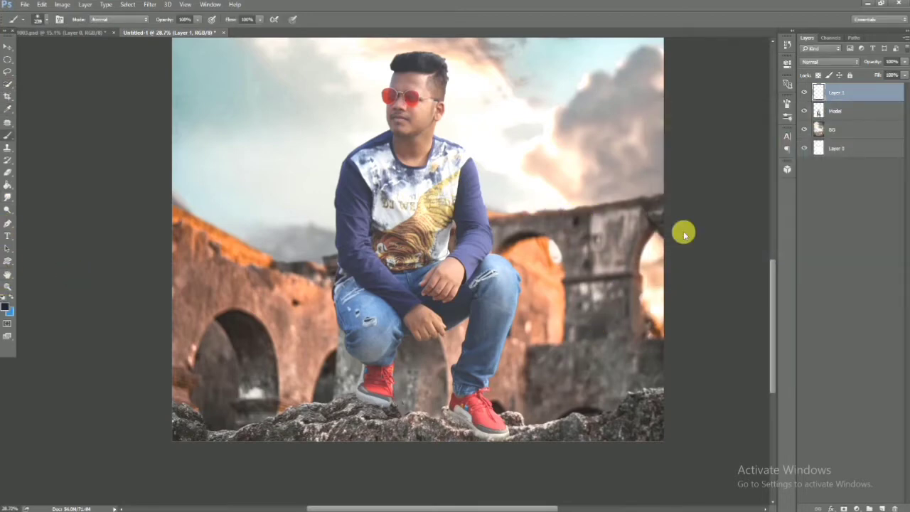
click(11, 315)
drag(660, 209, 639, 99)
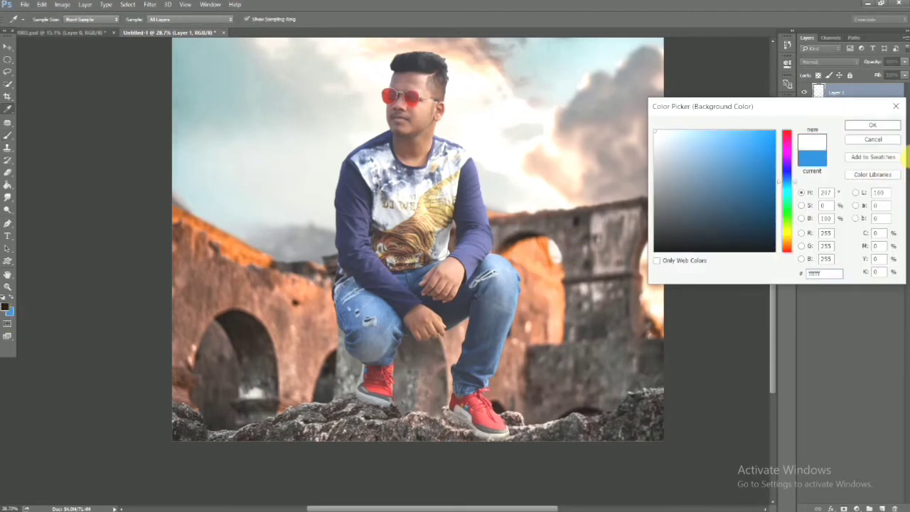
click(873, 127)
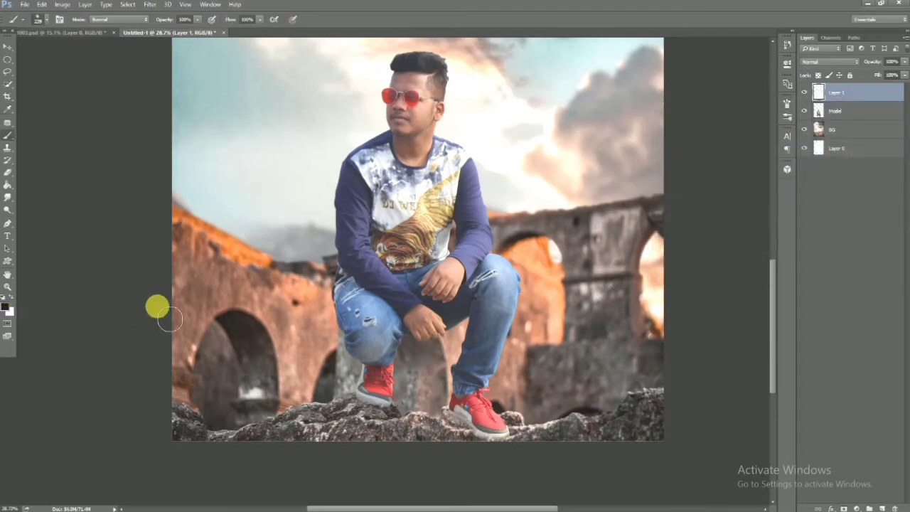
click(339, 412)
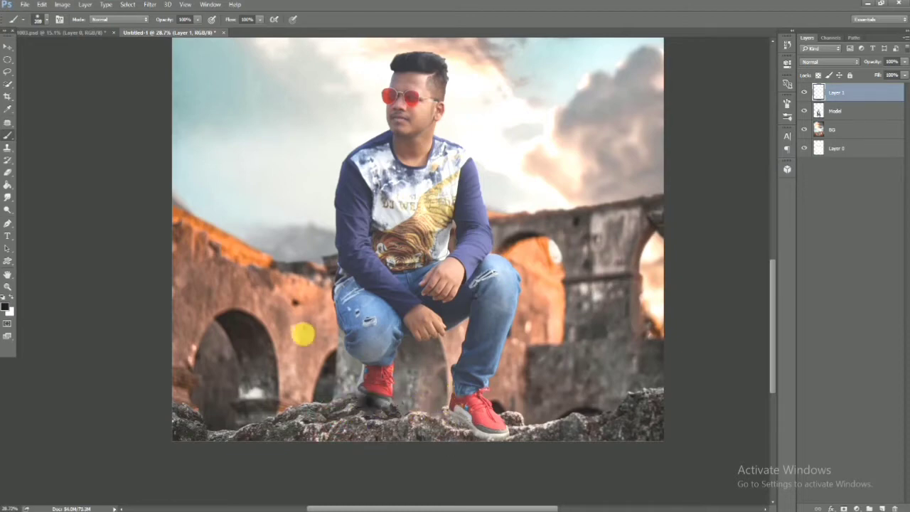
click(6, 47)
Squash the black dab to about 45% height, tilt it about 23°, and widen it
key(ctrl+t)
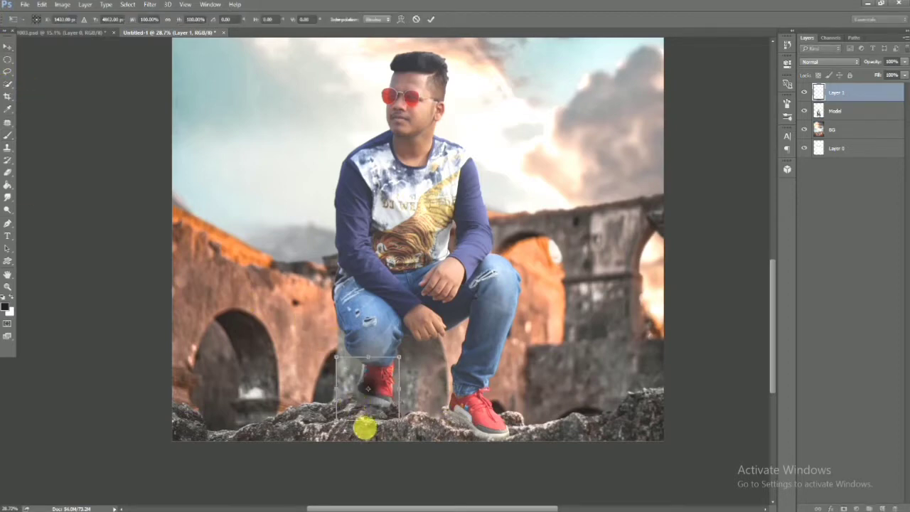
mouse_move(369, 431)
mouse_down()
mouse_move(368, 388)
mouse_move(391, 406)
mouse_up()
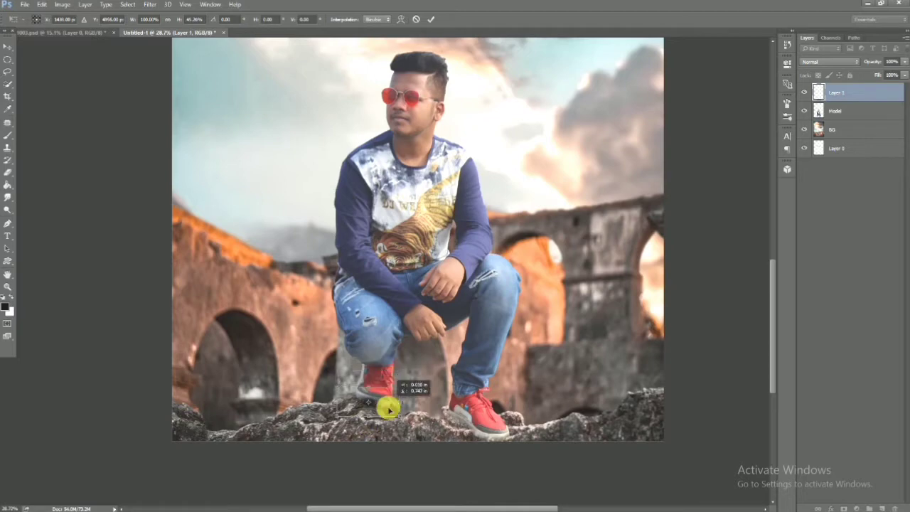
drag(332, 379, 342, 364)
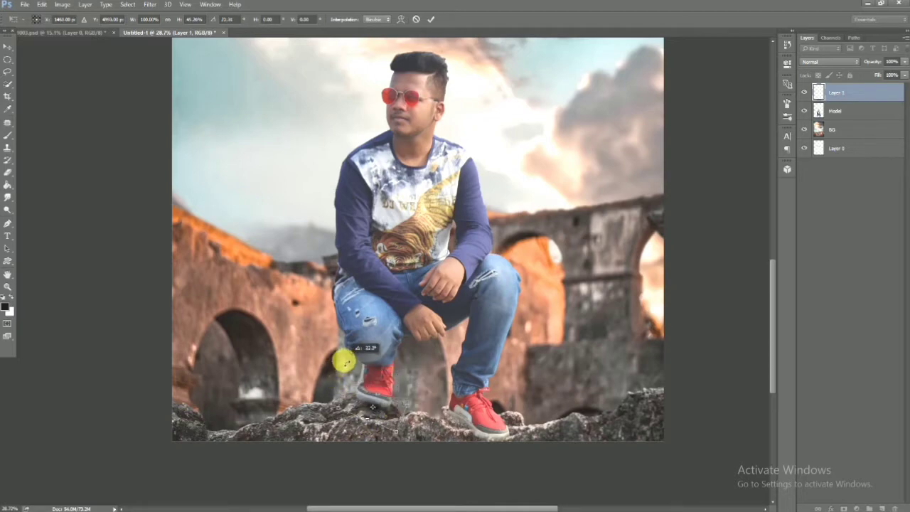
mouse_move(391, 429)
mouse_down()
mouse_move(425, 462)
mouse_move(390, 434)
mouse_move(419, 428)
mouse_move(441, 442)
mouse_move(416, 406)
mouse_move(429, 398)
mouse_up()
Move the shadow layer below Model and copy the shadow under the right shoe
click(436, 21)
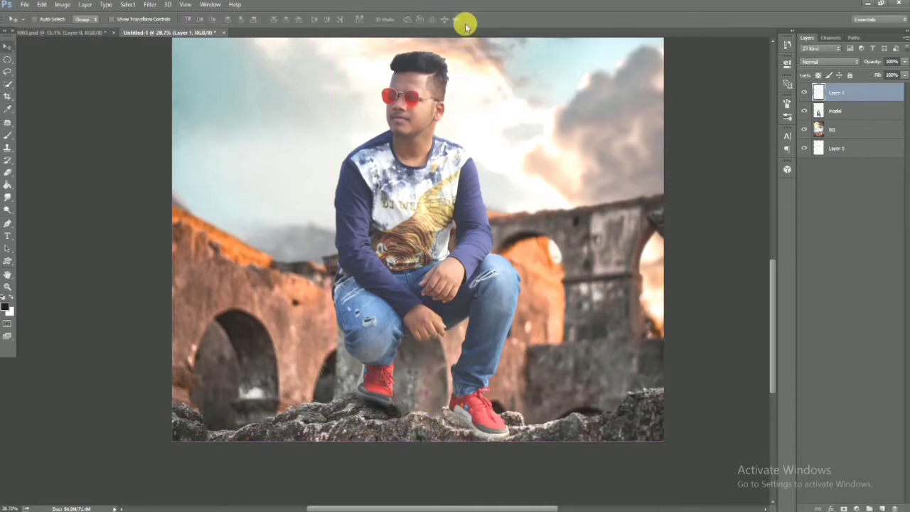
drag(839, 99, 841, 119)
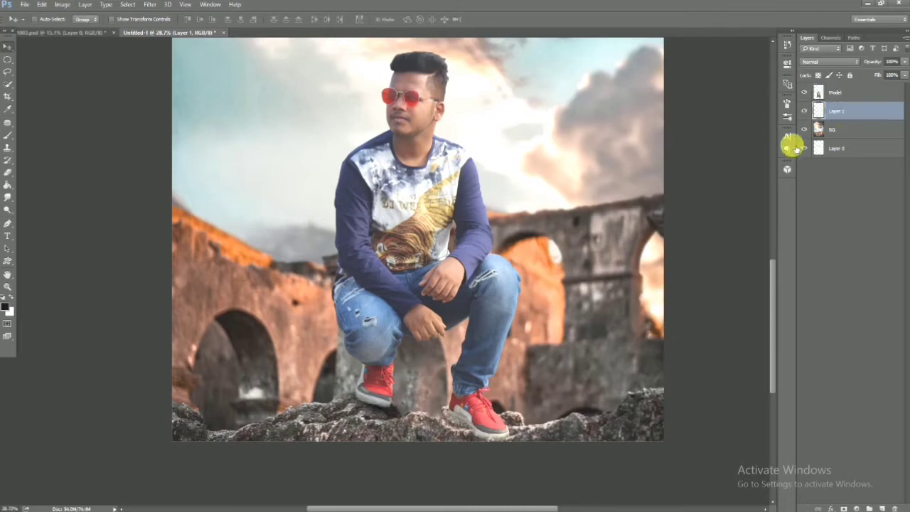
drag(562, 364, 485, 445)
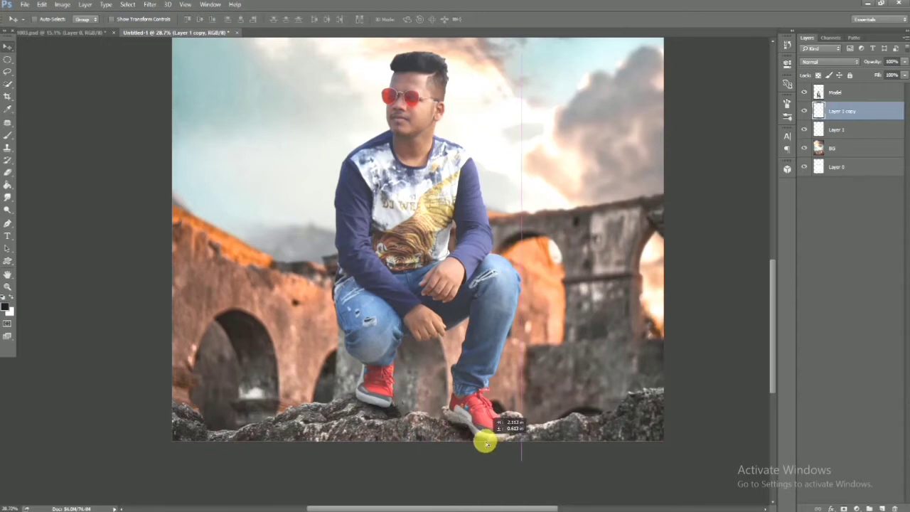
Reshape the copied shadow under the right shoe: stretch it, narrow to about 84%, tilt about -9°
key(ctrl+t)
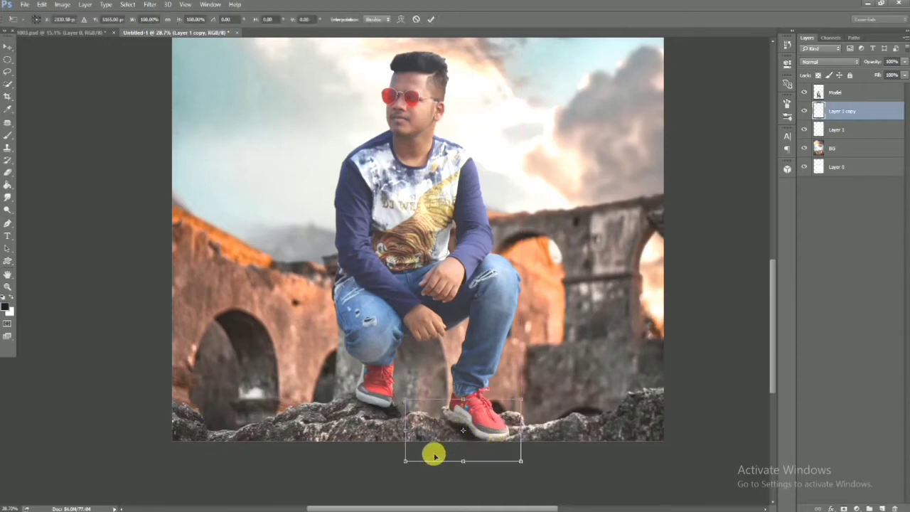
drag(406, 462, 391, 484)
drag(435, 451, 434, 439)
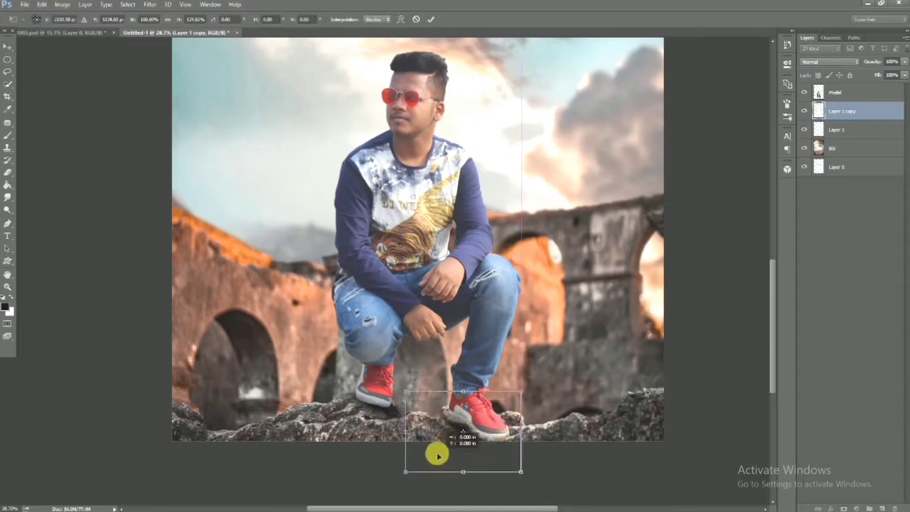
drag(405, 389, 392, 369)
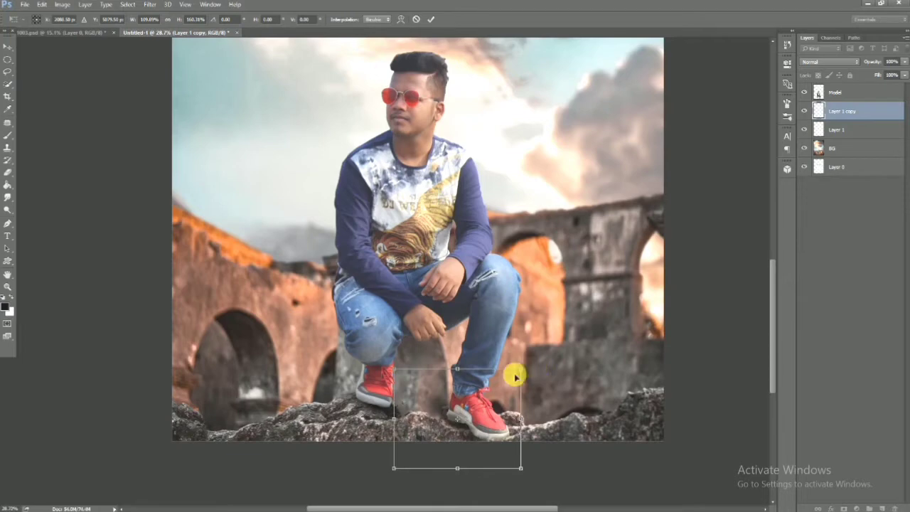
drag(522, 368, 560, 347)
drag(512, 405, 509, 409)
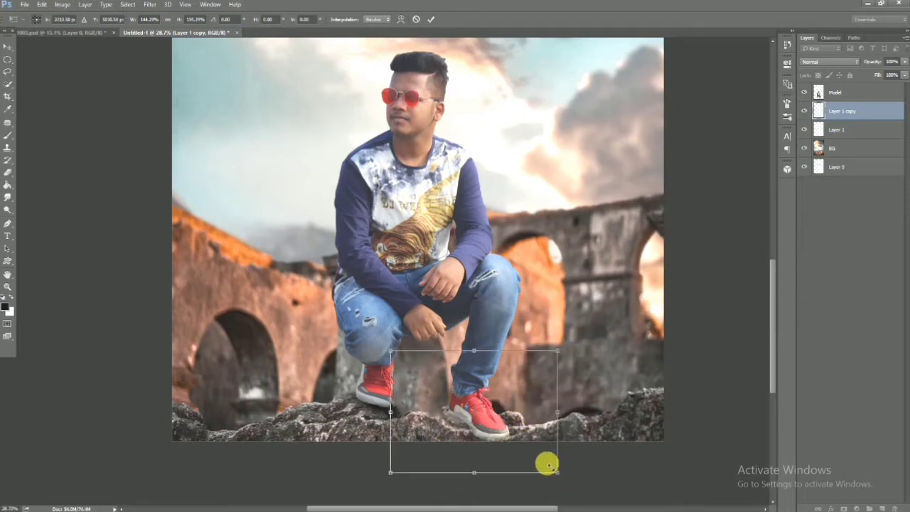
drag(558, 472, 478, 425)
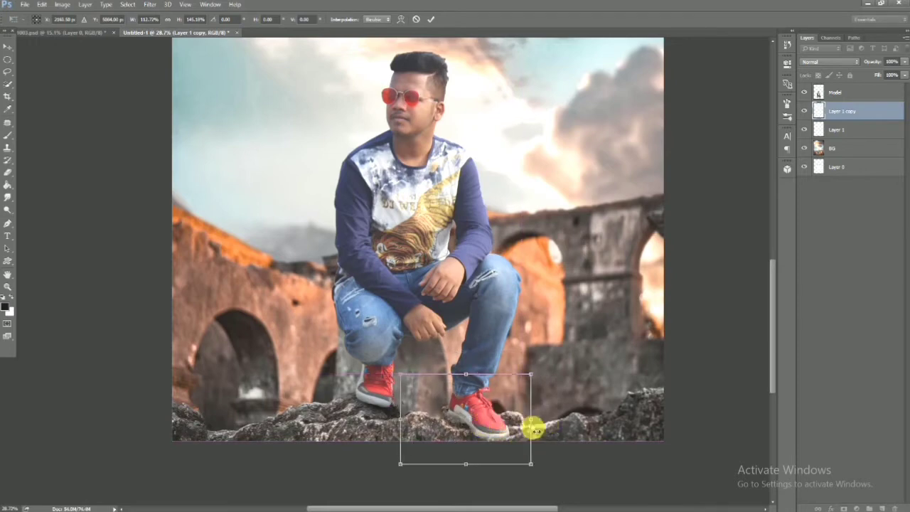
drag(540, 423, 486, 435)
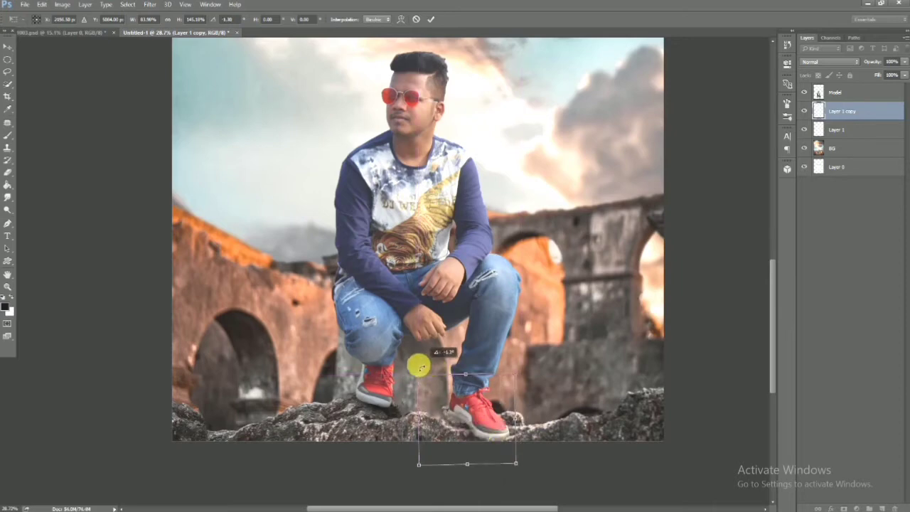
mouse_move(418, 363)
mouse_down()
mouse_move(427, 400)
mouse_move(410, 399)
mouse_up()
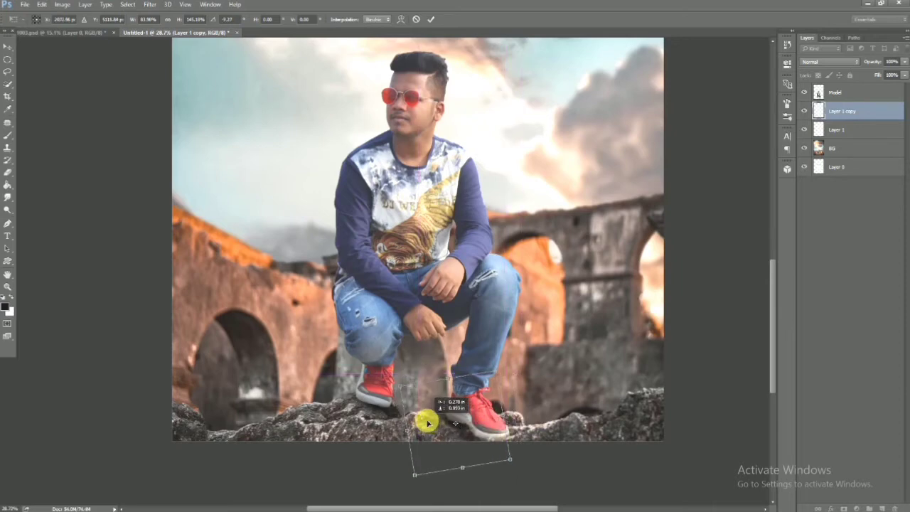
drag(462, 468, 474, 469)
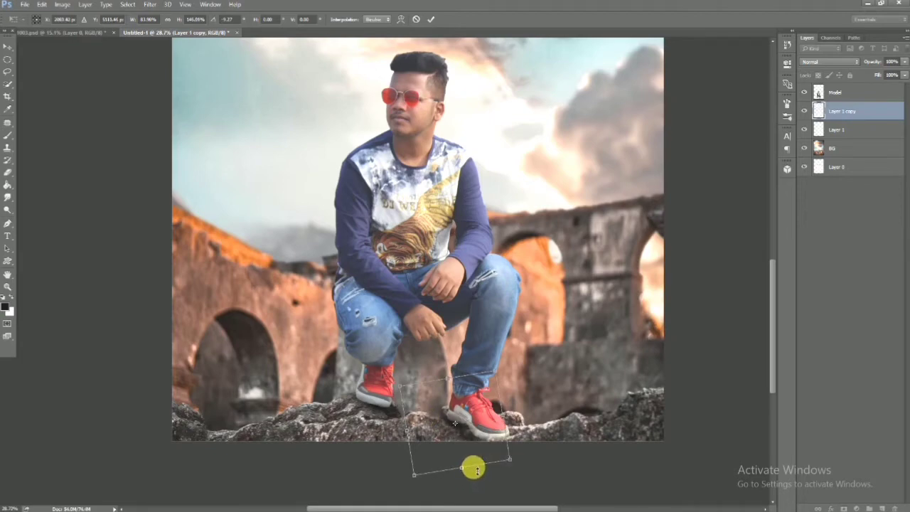
drag(401, 384, 382, 380)
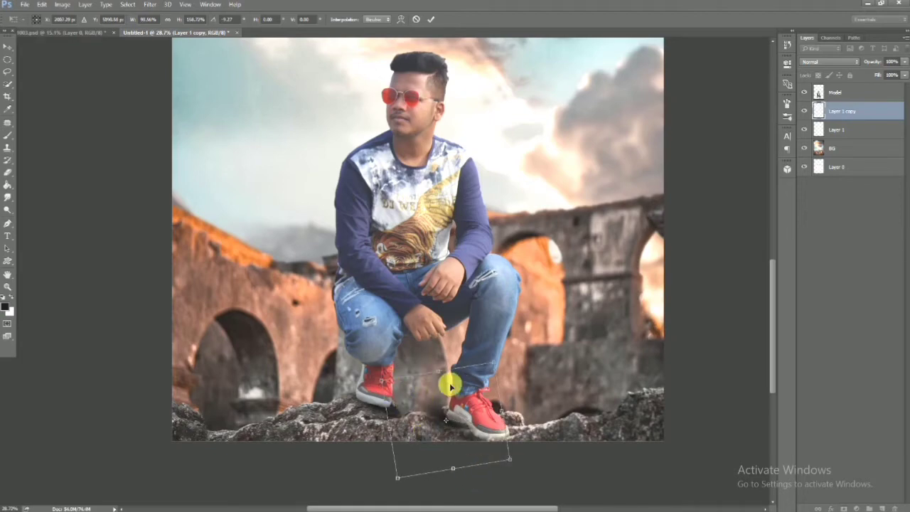
Merge Layer 1 and Layer 1 copy into one shadow layer
click(431, 19)
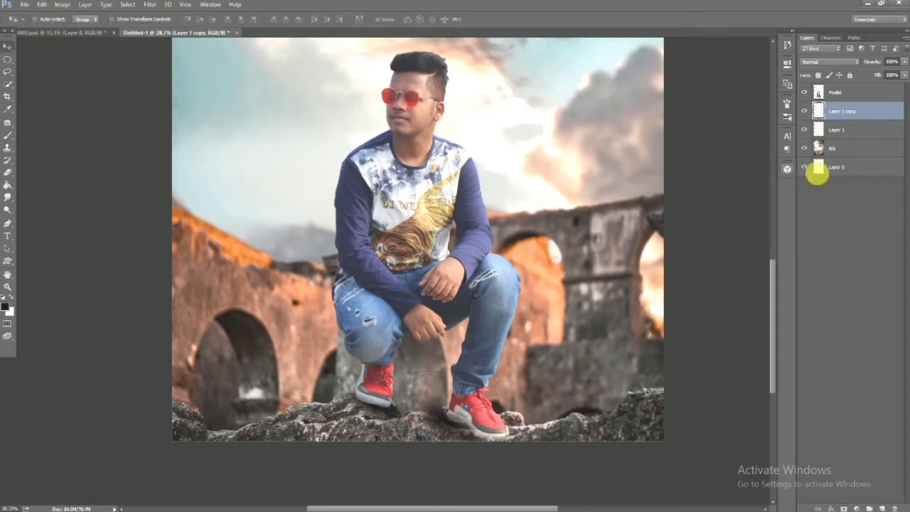
ctrl+click(864, 128)
right_click(863, 127)
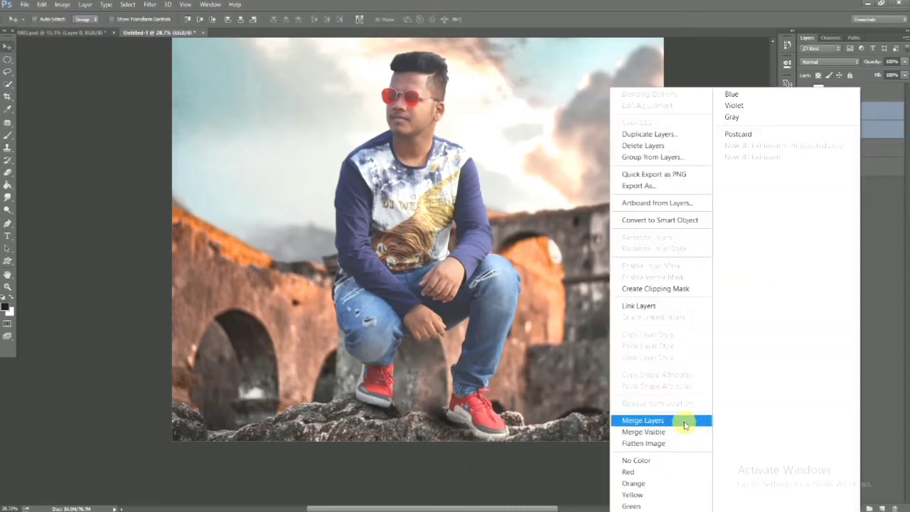
click(642, 420)
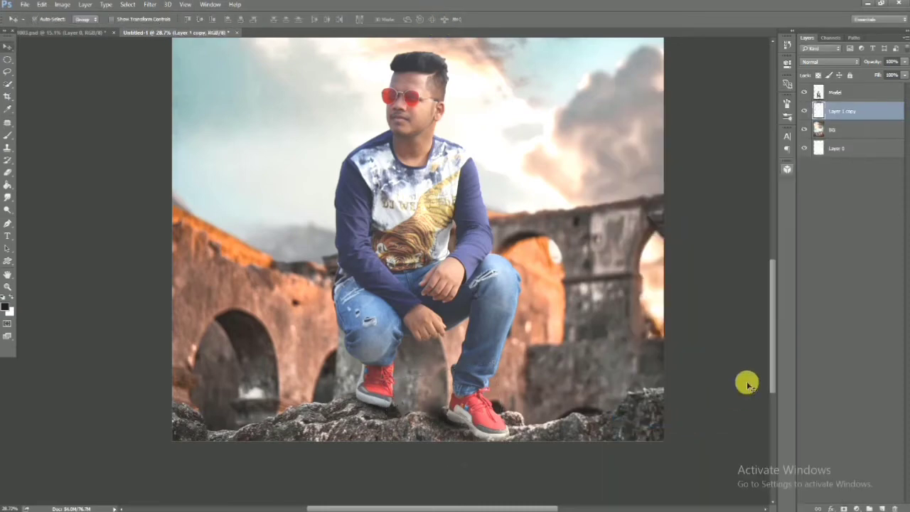
Apply a Gaussian Blur to the merged shadow and set its opacity to 81%
click(149, 5)
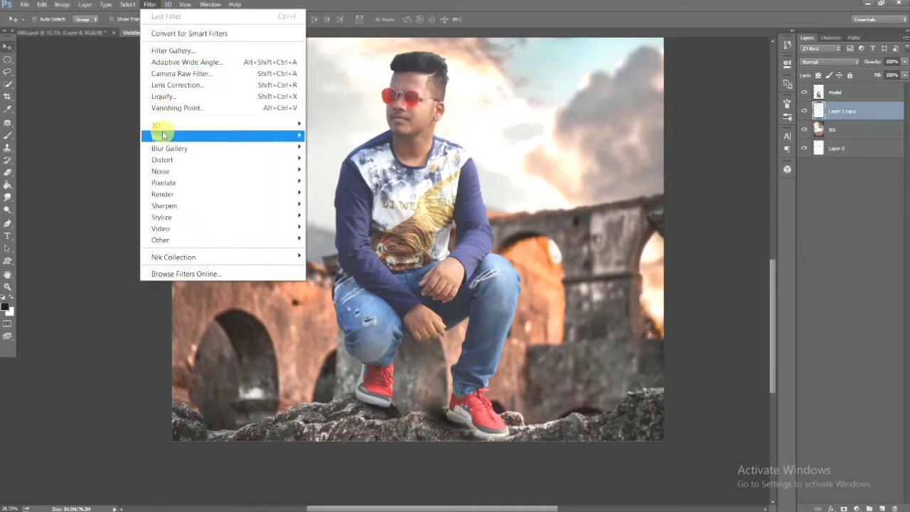
mouse_move(162, 136)
click(326, 177)
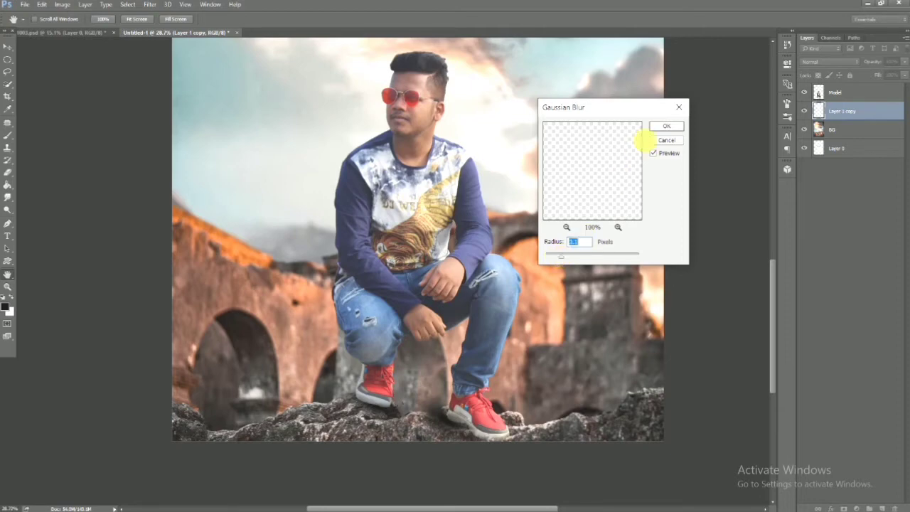
click(674, 126)
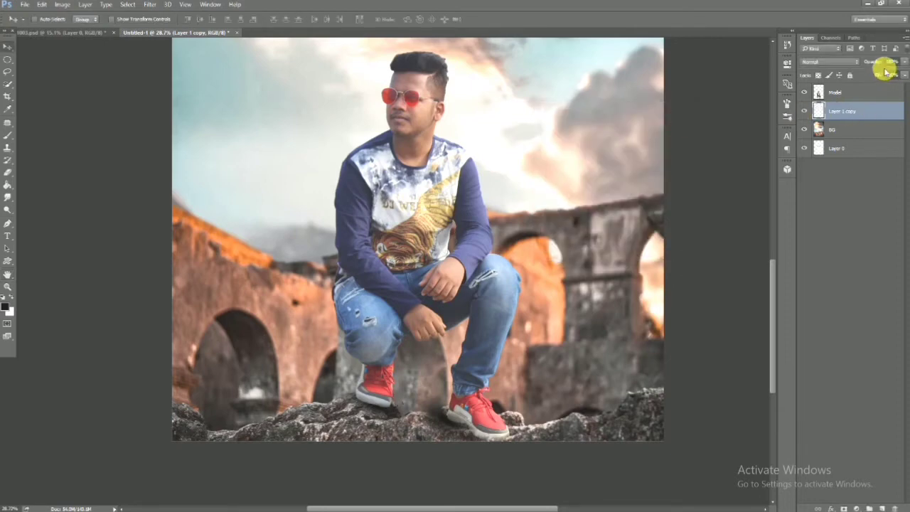
text(81)
key(Return)
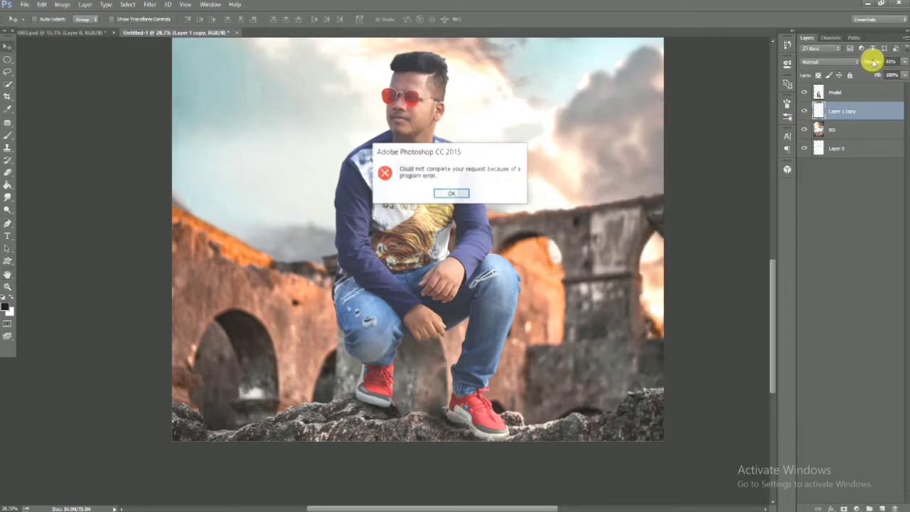
click(448, 193)
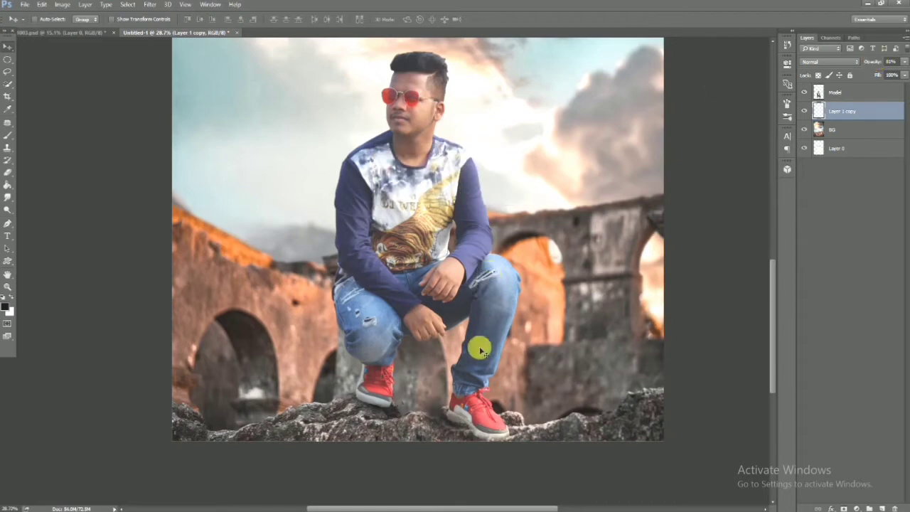
Reposition the blurred shadow layer under the man and select the Model layer
drag(450, 411, 452, 426)
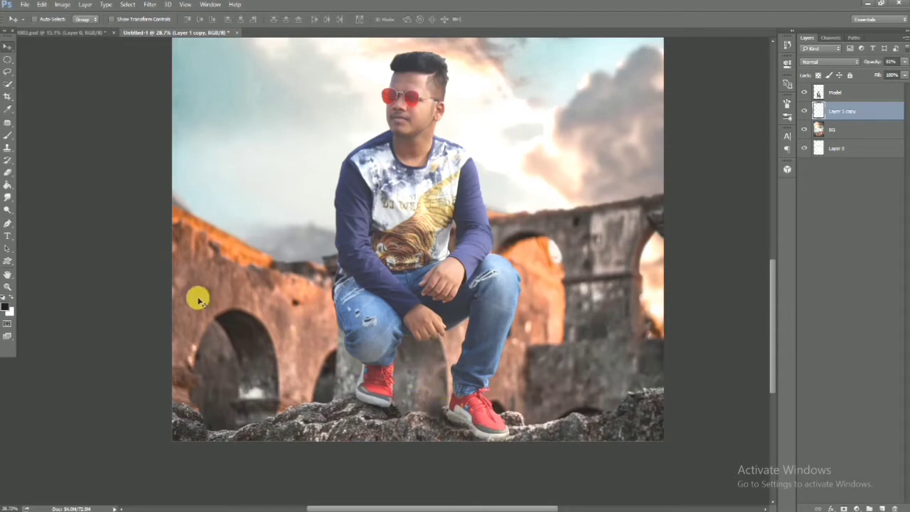
mouse_move(151, 314)
mouse_down()
mouse_move(309, 248)
mouse_move(412, 375)
mouse_up()
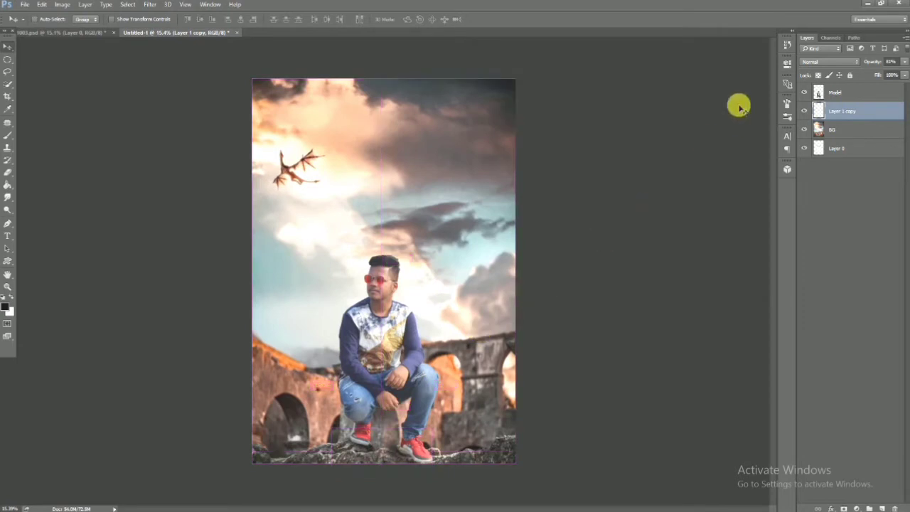
click(860, 93)
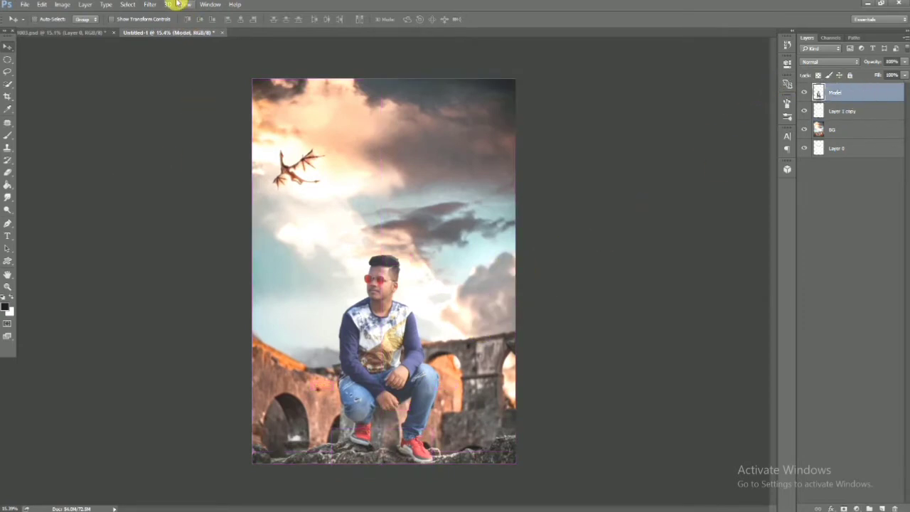
Try Color Balance on Model and cancel it, then launch the Camera Raw Filter
click(150, 5)
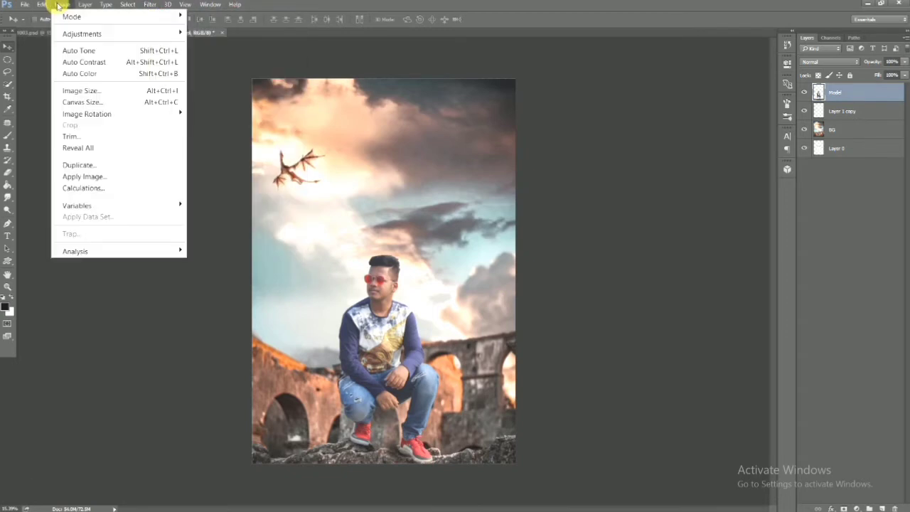
mouse_move(82, 33)
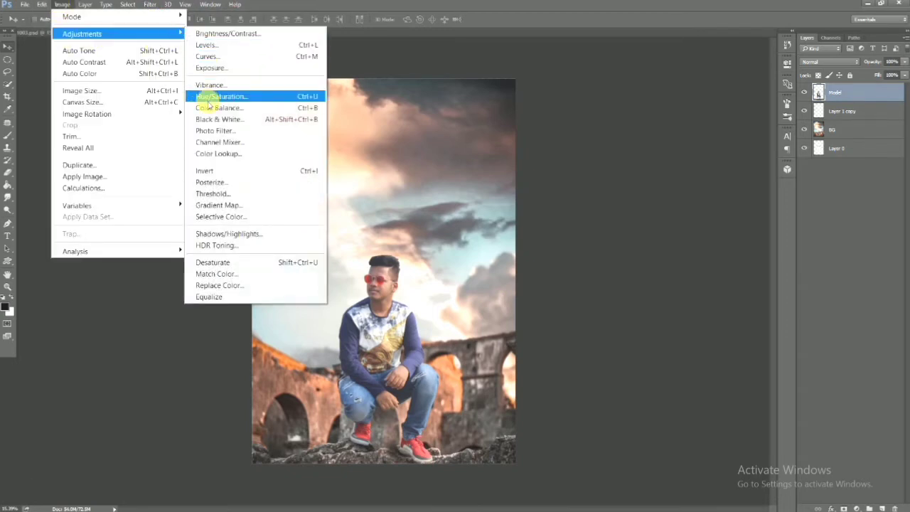
click(211, 109)
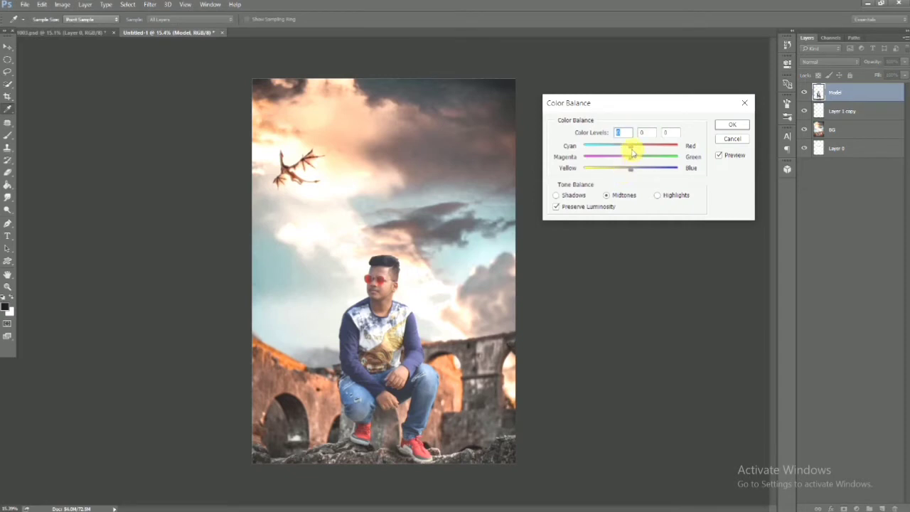
click(733, 139)
click(150, 5)
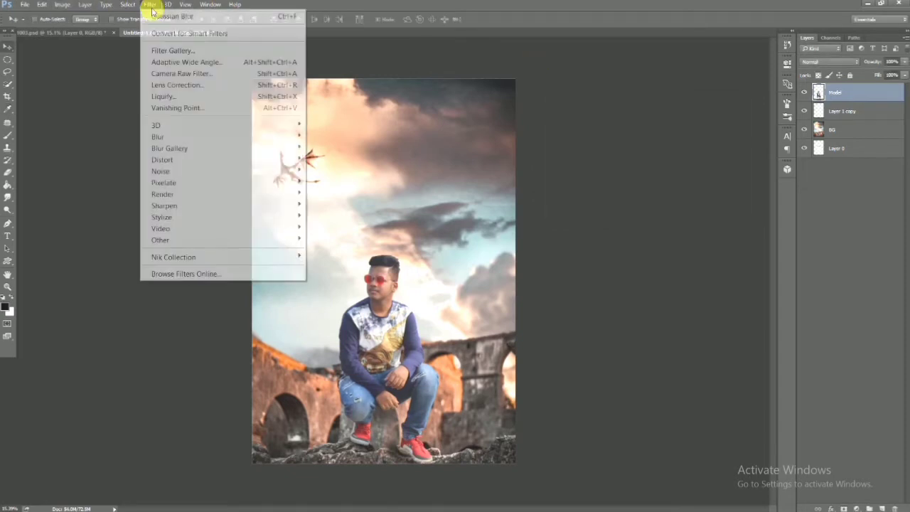
click(169, 73)
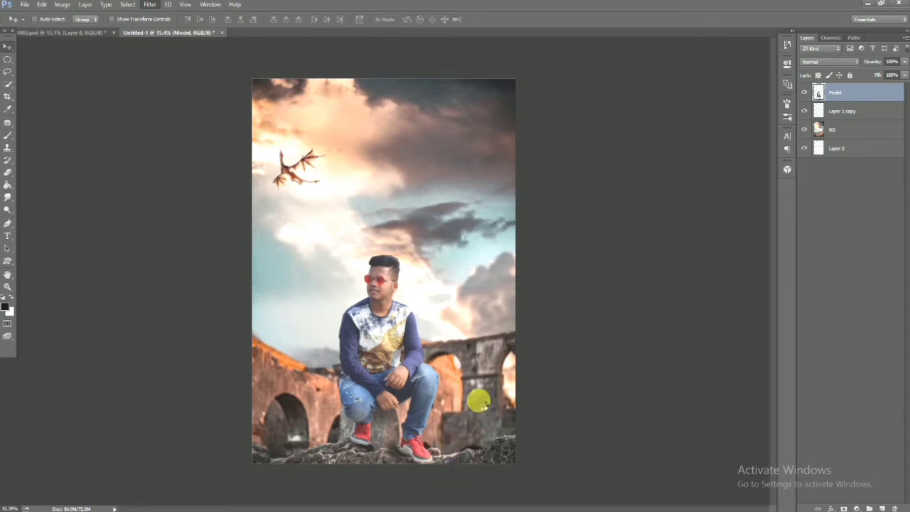
In Camera Raw, brighten the man's exposure and orange luminance, then rebalance vibrance, shadows, whites and saturation
key(ctrl+shift+a)
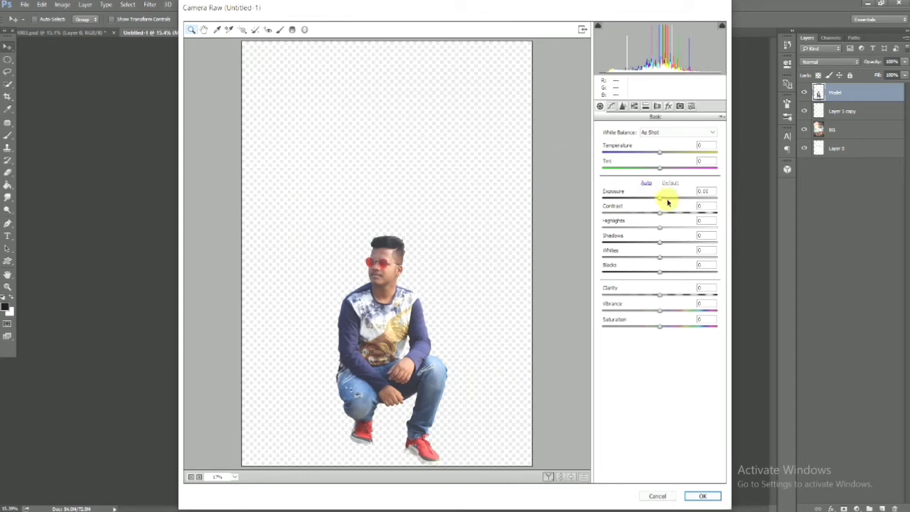
drag(660, 204, 664, 201)
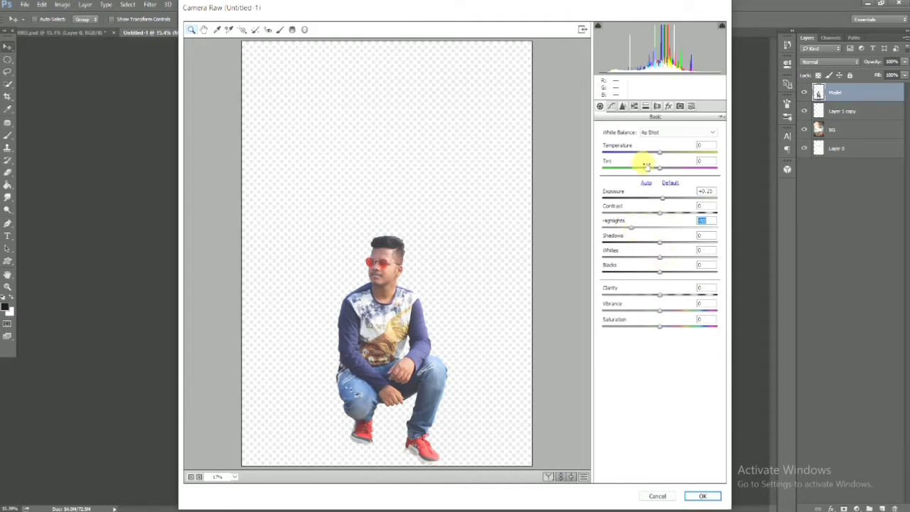
click(635, 106)
click(654, 143)
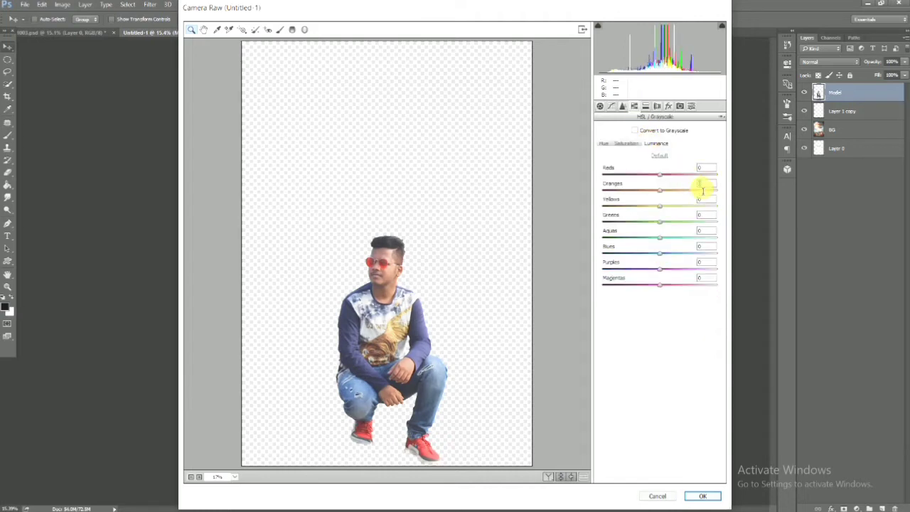
drag(703, 190, 689, 193)
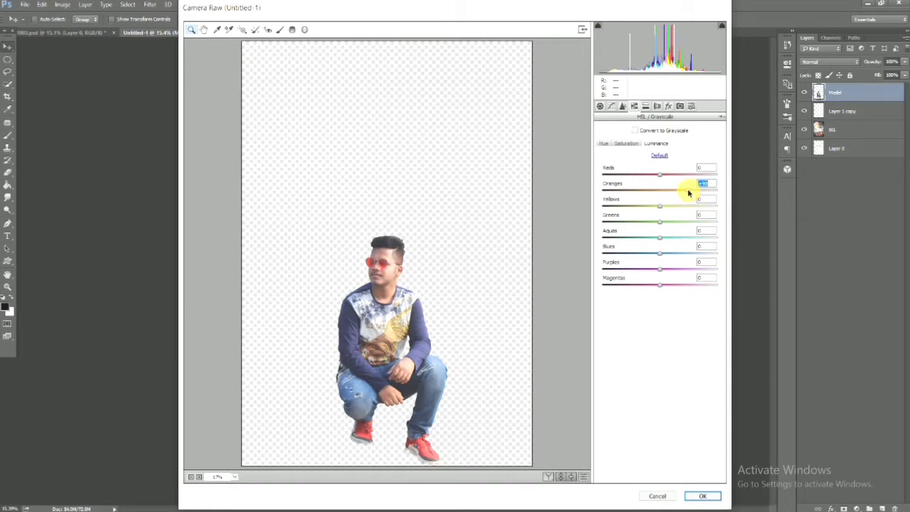
mouse_move(685, 192)
mouse_down()
mouse_move(642, 192)
mouse_move(689, 197)
mouse_up()
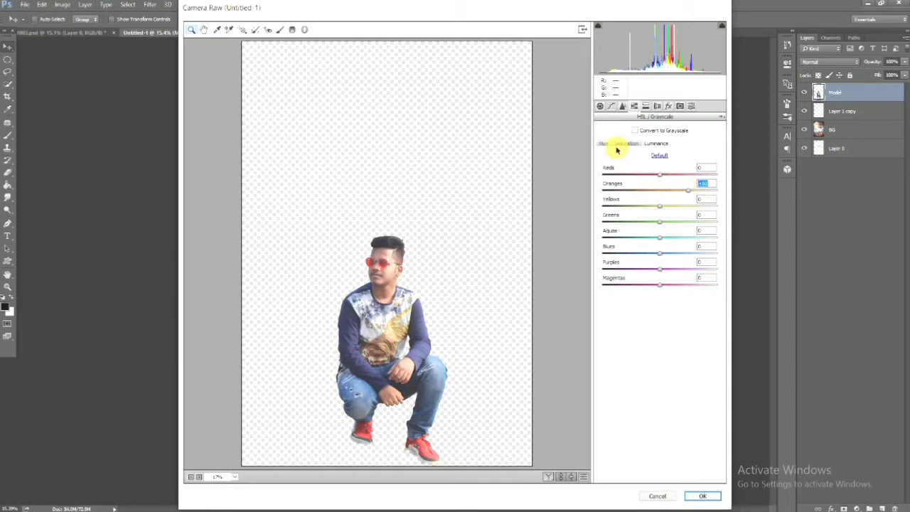
click(600, 106)
drag(683, 314, 675, 313)
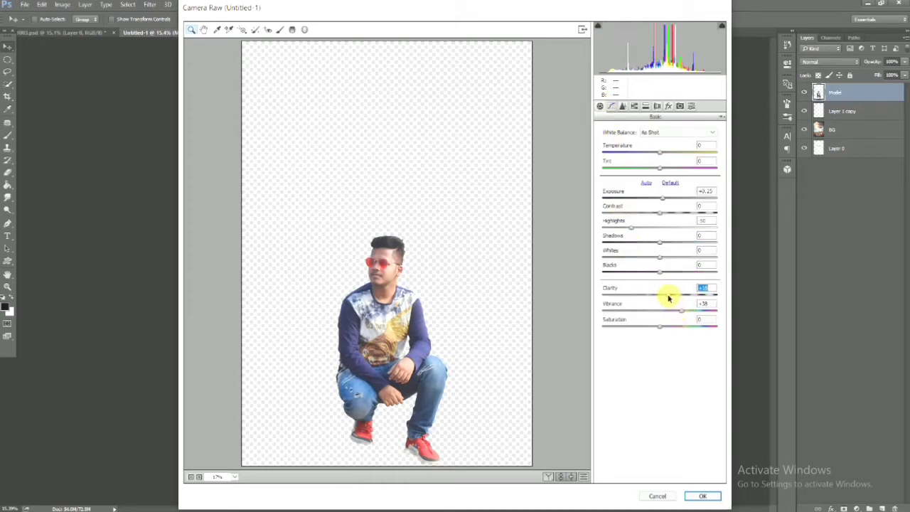
mouse_move(660, 272)
mouse_down()
mouse_move(649, 261)
mouse_move(656, 246)
mouse_up()
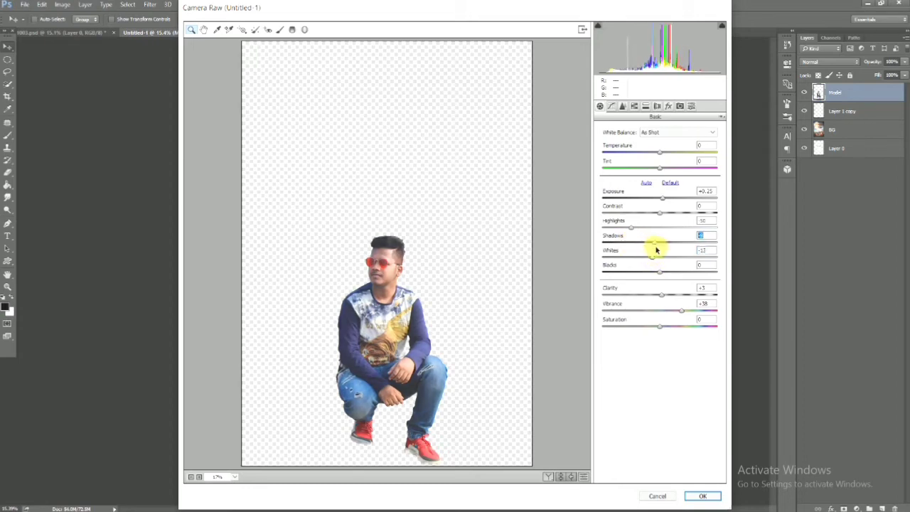
drag(681, 326, 680, 328)
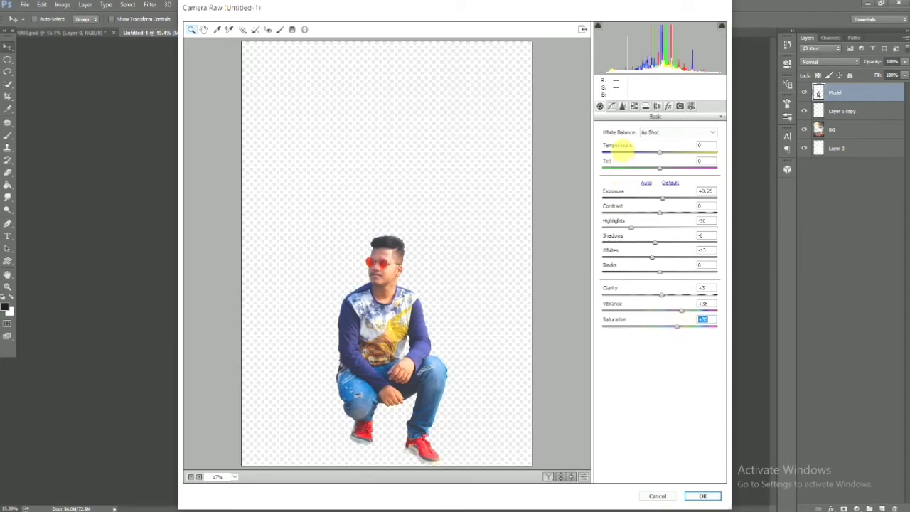
Shift the HSL hues: yellows fully toward orange, greens slightly, and blues so the clothes turn purple
click(635, 106)
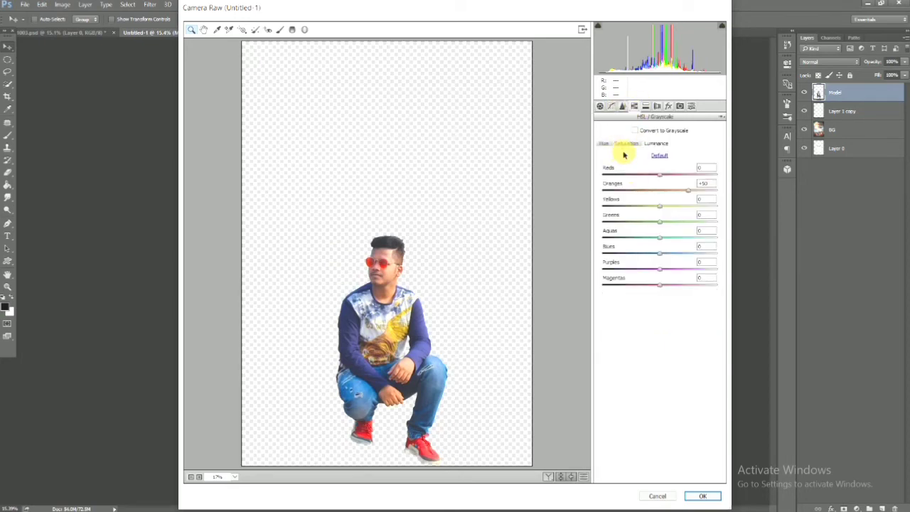
click(603, 143)
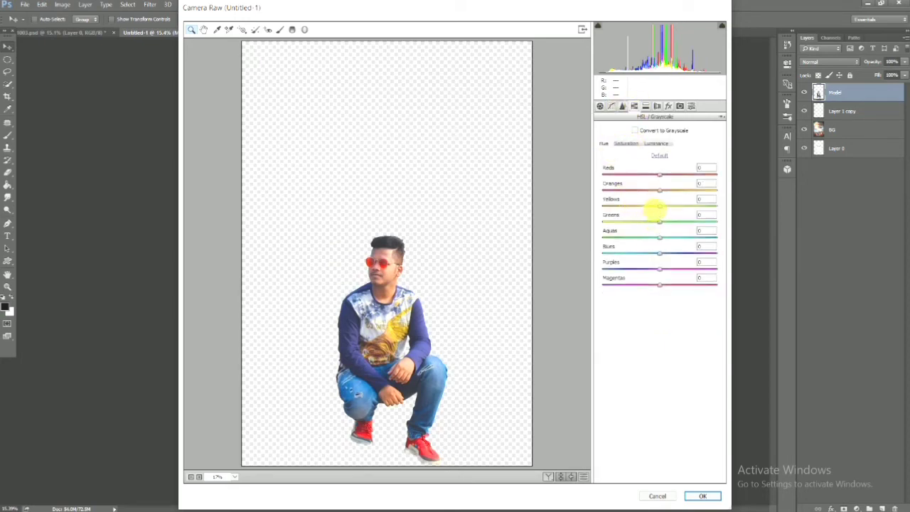
drag(630, 205, 601, 205)
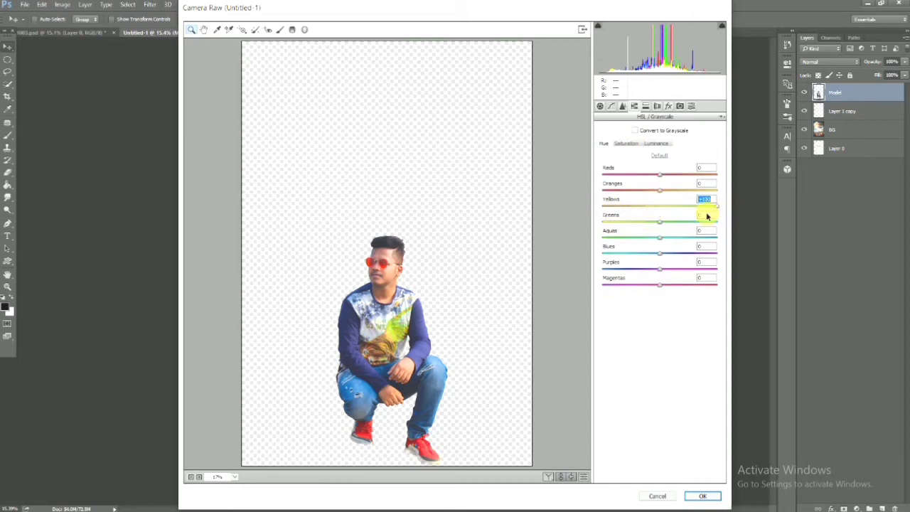
mouse_move(658, 222)
mouse_down()
mouse_move(638, 229)
mouse_move(658, 233)
mouse_up()
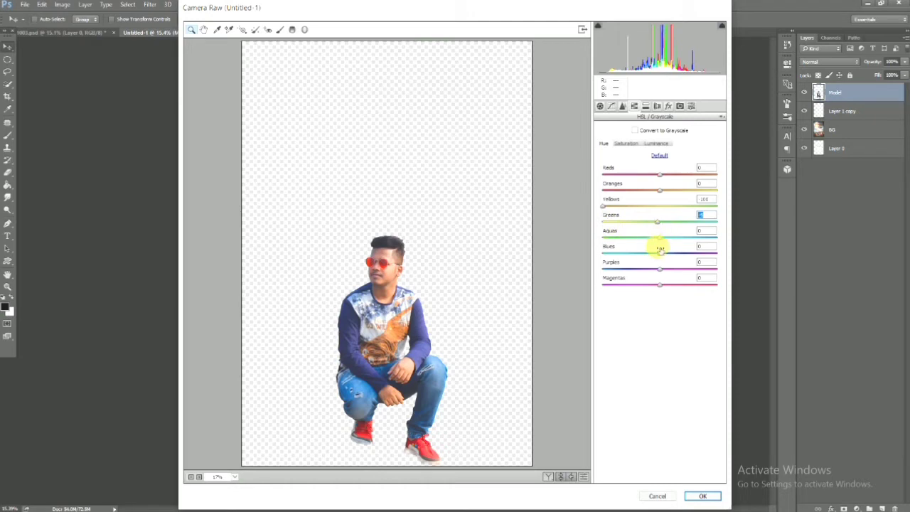
key(Tab)
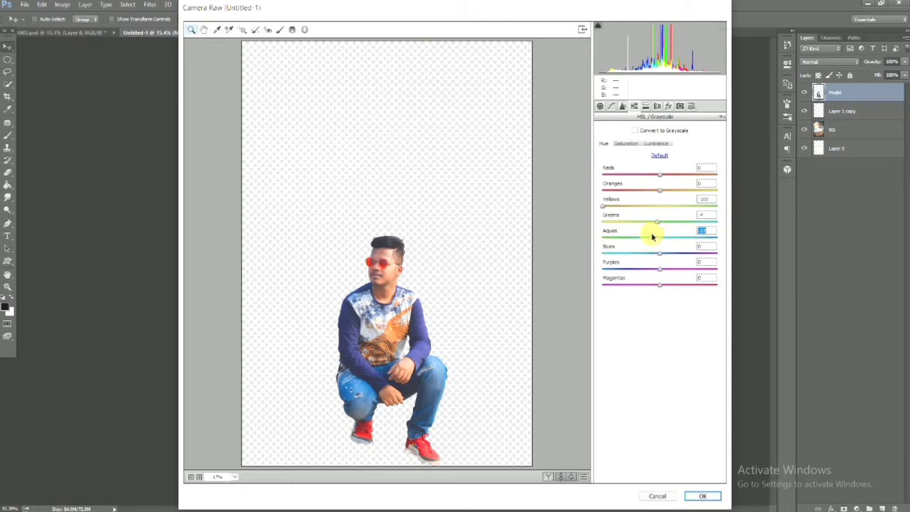
drag(619, 254, 596, 255)
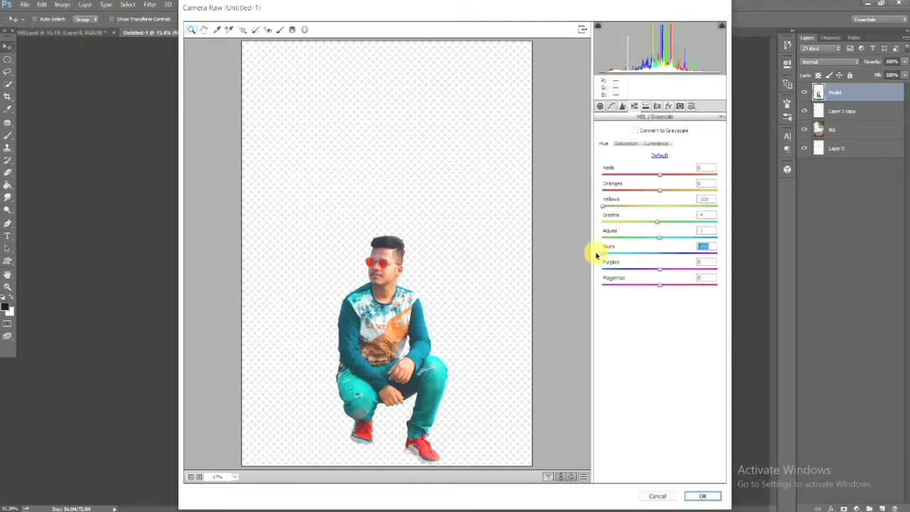
mouse_move(654, 252)
mouse_down()
mouse_move(635, 272)
mouse_move(665, 268)
mouse_move(615, 268)
mouse_move(718, 271)
mouse_up()
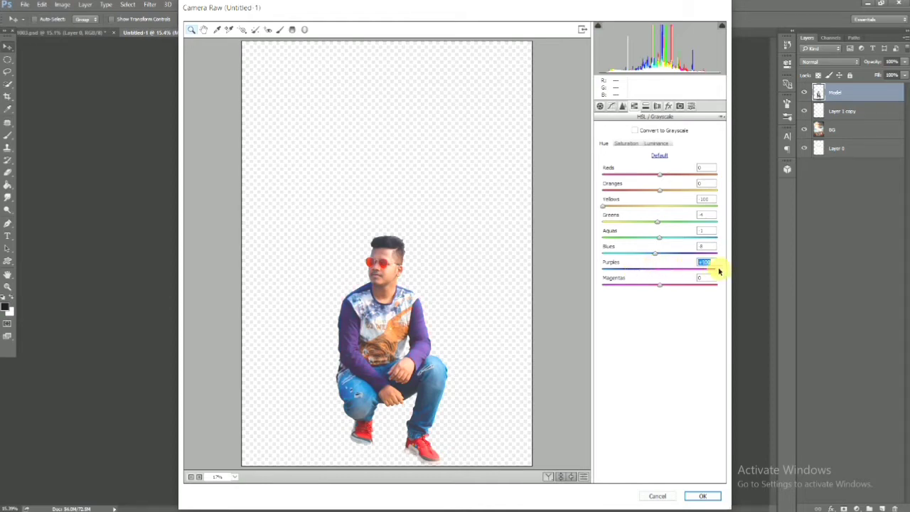
Set Aquas saturation to +8 and apply the Camera Raw grade to the model
click(626, 143)
click(701, 230)
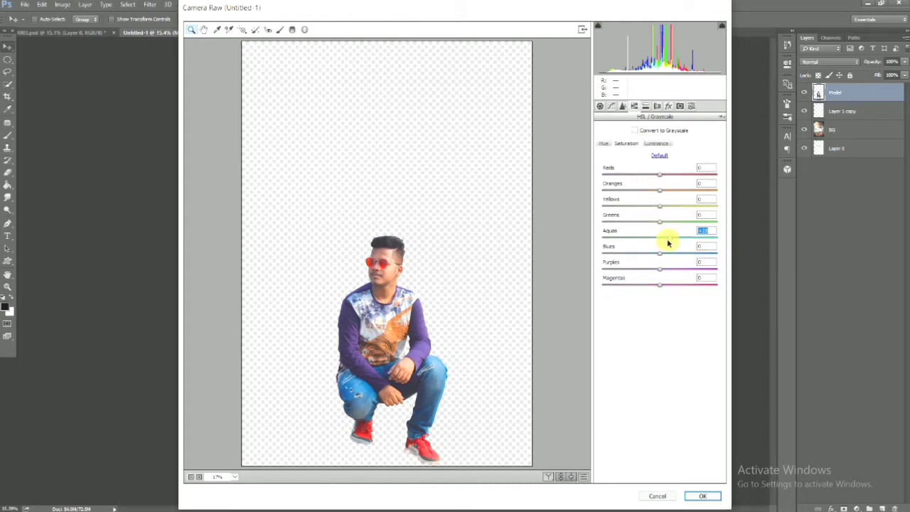
text(8)
click(701, 247)
text(+18)
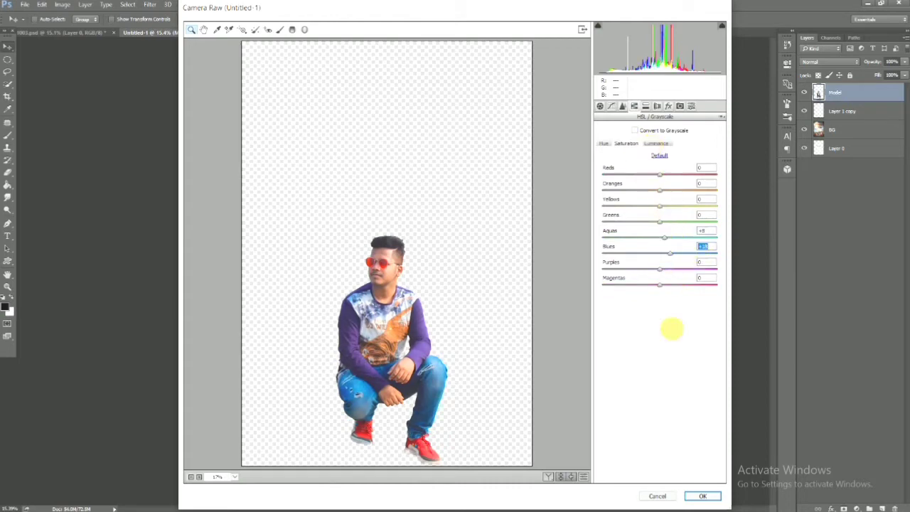
click(702, 496)
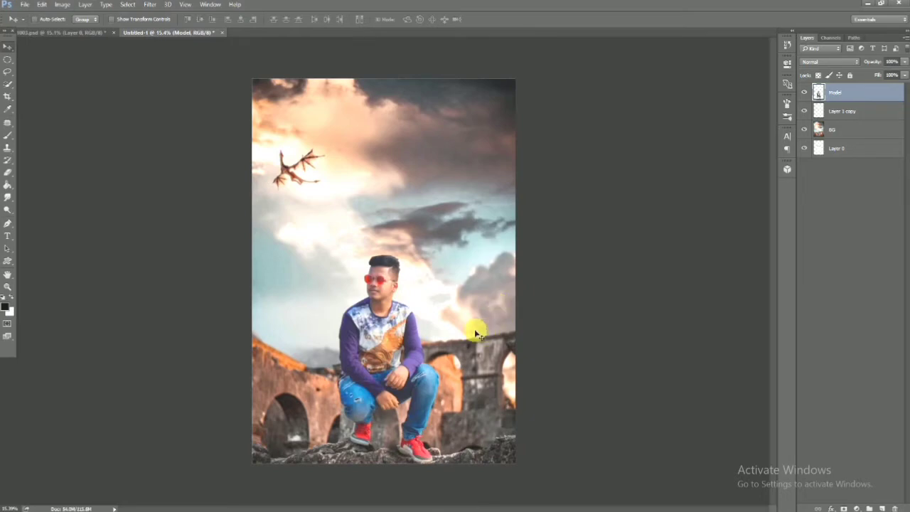
Zoom in on the man's head and set up a soft Brush about 42 px wide
scroll(425, 290, up, 5)
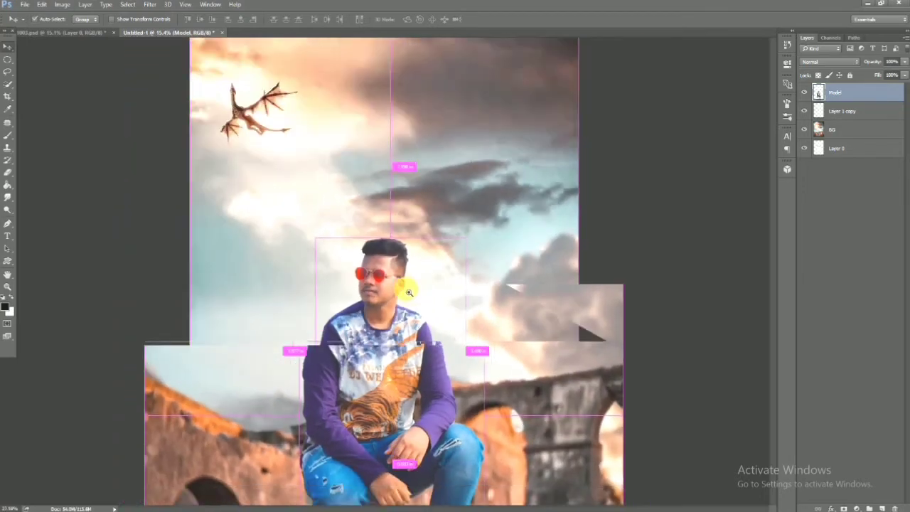
scroll(409, 291, up, 1)
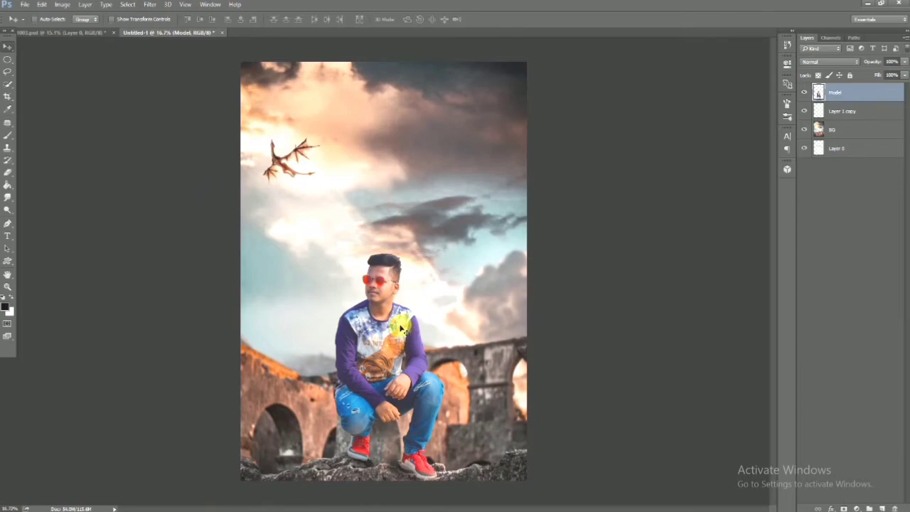
scroll(404, 329, up, 1)
scroll(412, 328, up, 1)
scroll(423, 327, up, 2)
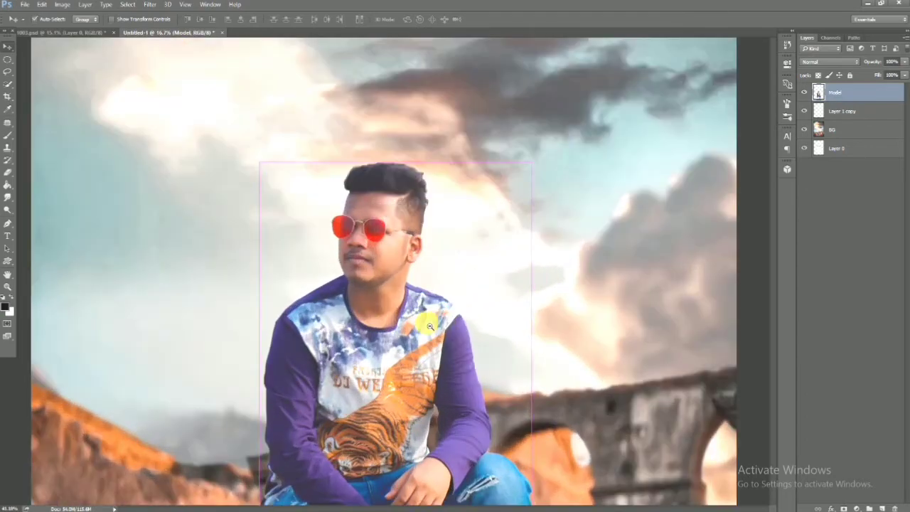
scroll(368, 179, up, 3)
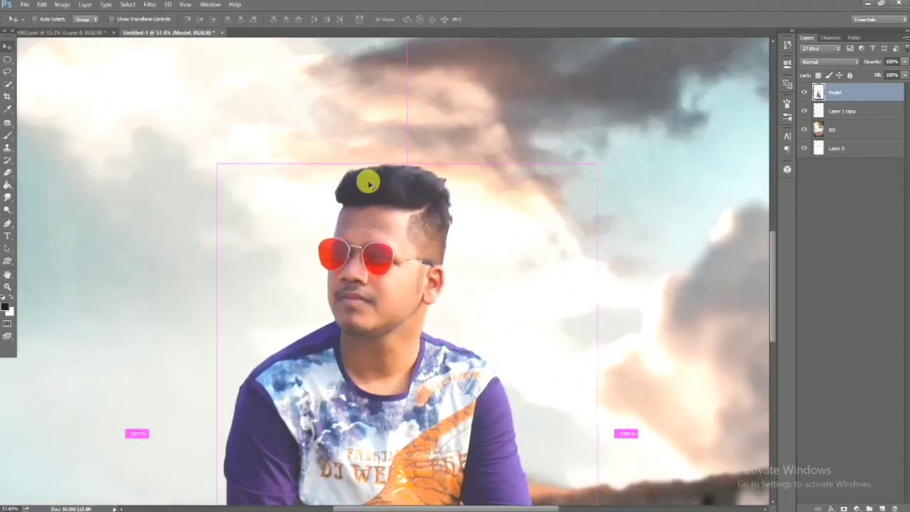
click(7, 135)
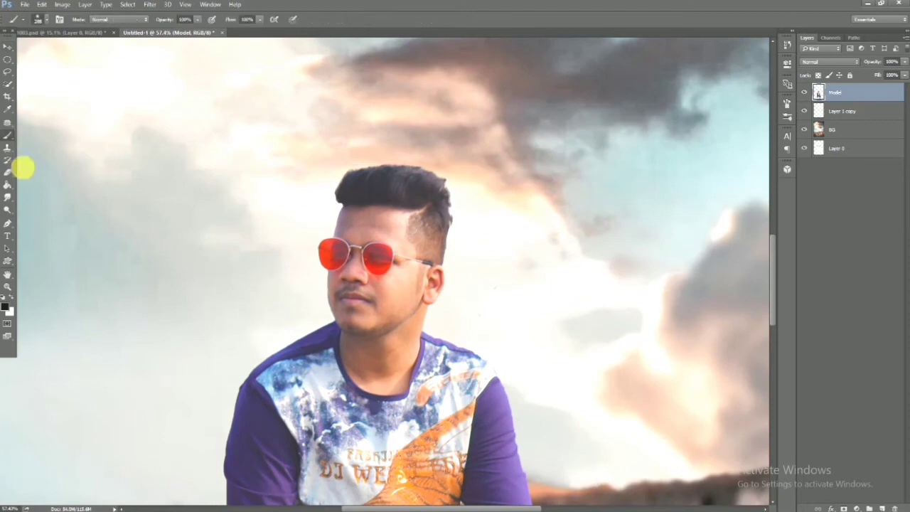
alt+right_click(442, 212)
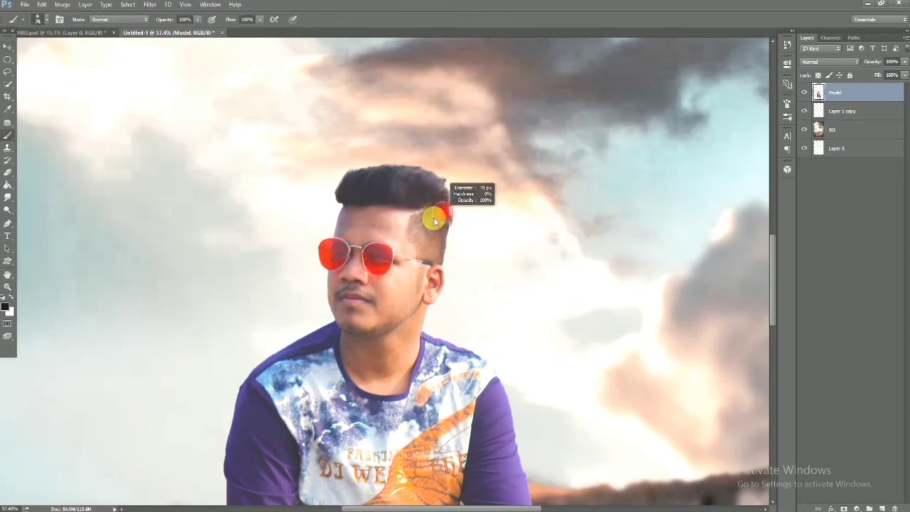
drag(418, 211, 436, 222)
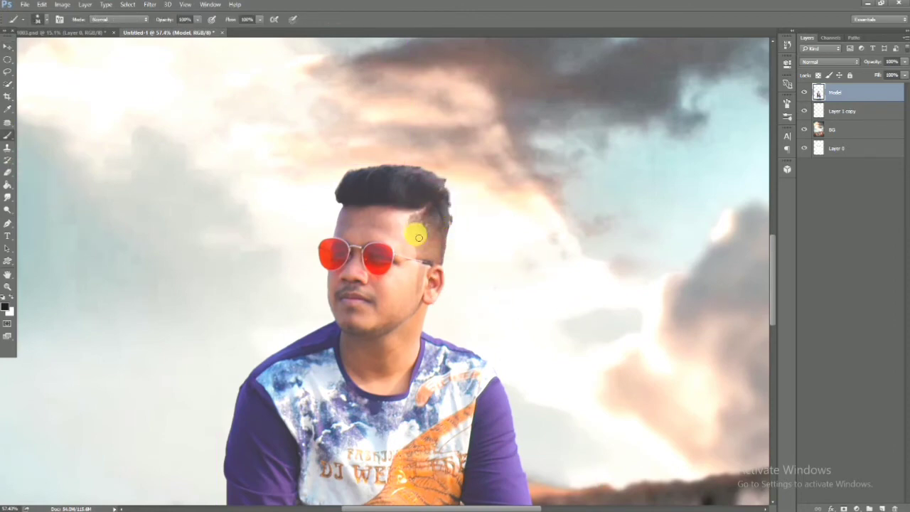
Add a new layer above Model and set the foreground colour to a skin tone sampled from the forehead
click(882, 506)
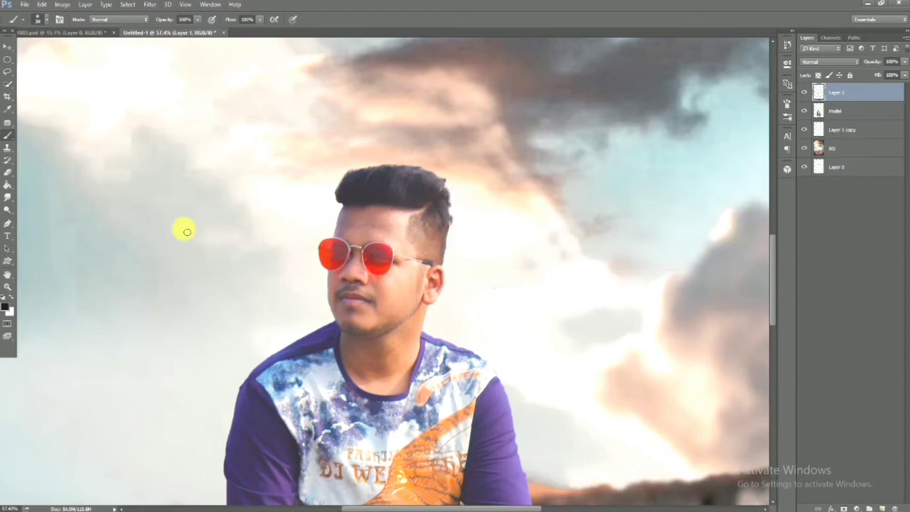
click(7, 306)
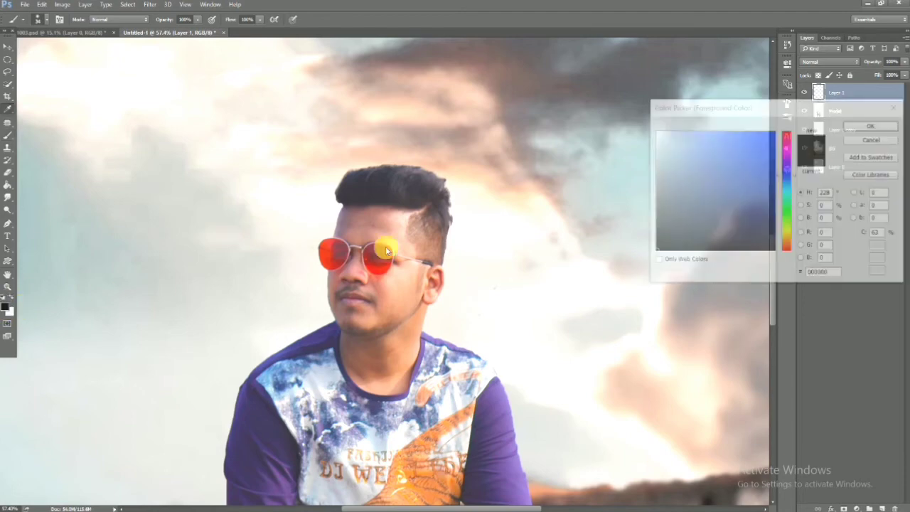
click(393, 225)
click(721, 144)
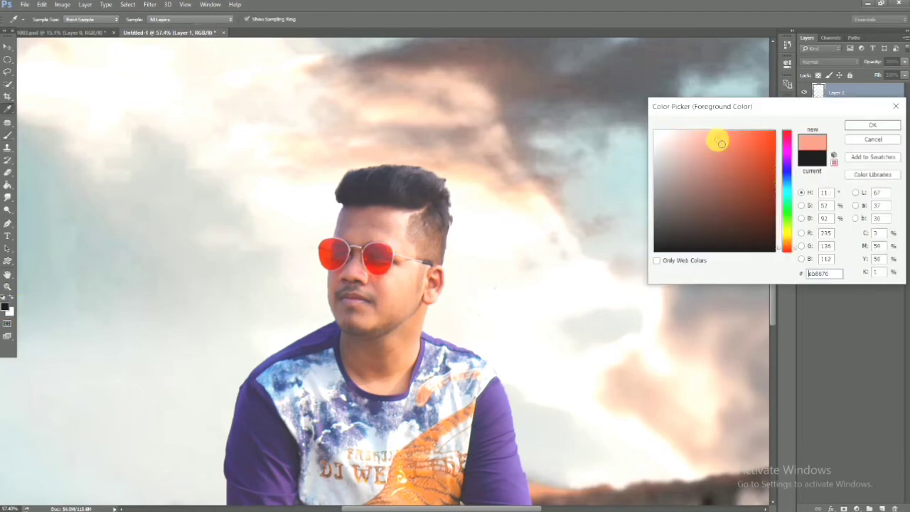
click(849, 126)
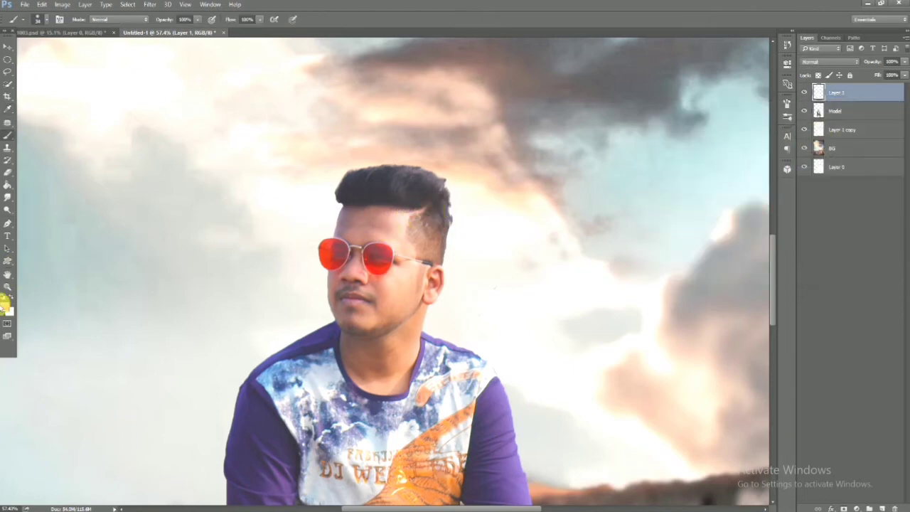
click(6, 306)
click(396, 226)
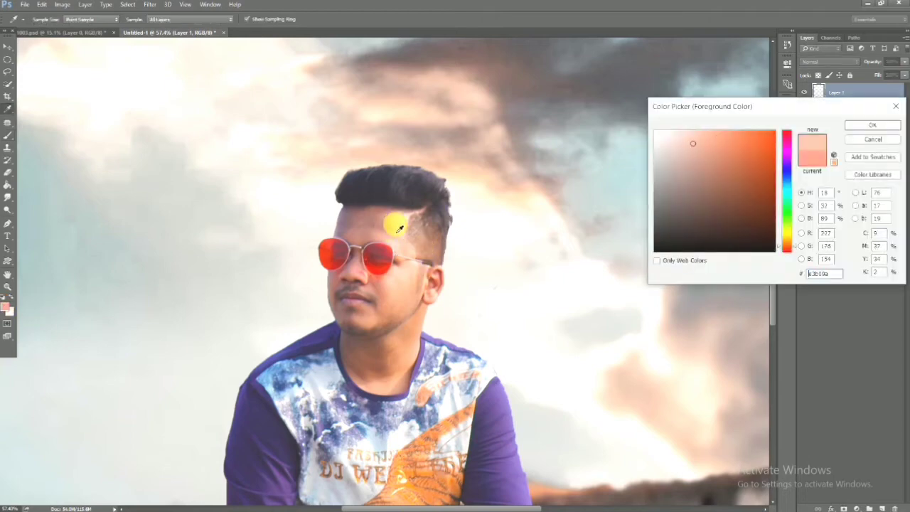
click(868, 123)
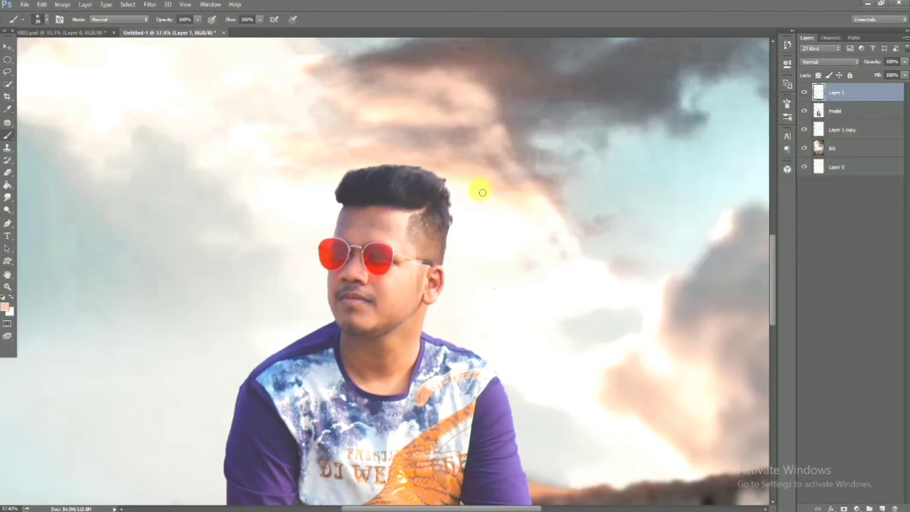
Adjust the brush size, hardness and opacity for painting the hair parting
alt+right_click(431, 214)
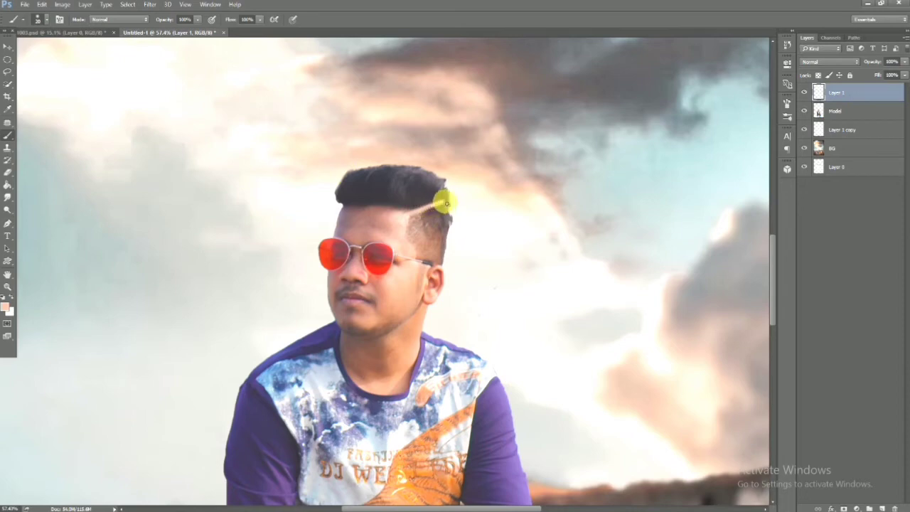
click(187, 19)
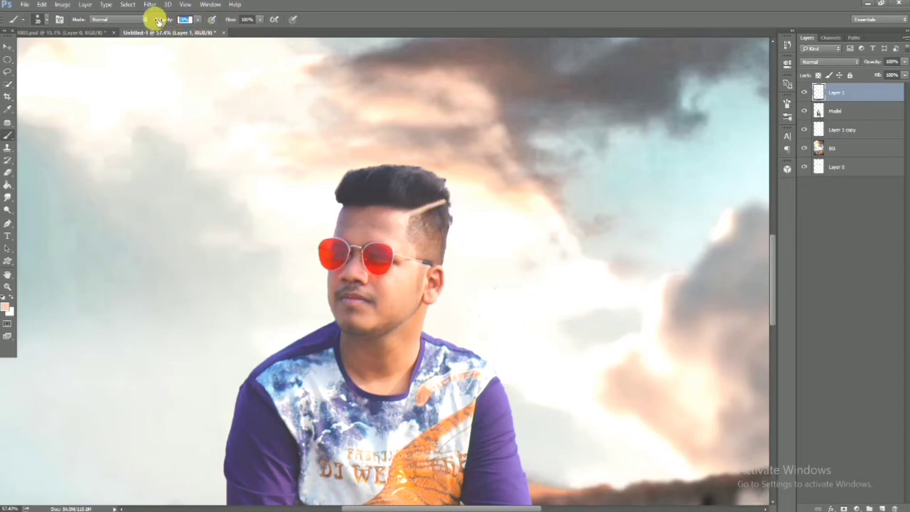
click(876, 62)
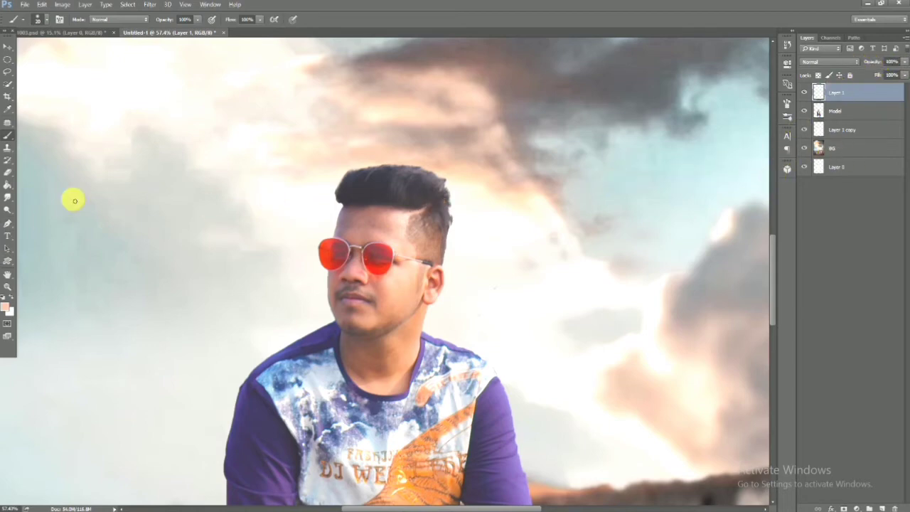
Smudge the hairline on the Model layer at 100% strength, then at 82% for a light streak
click(8, 197)
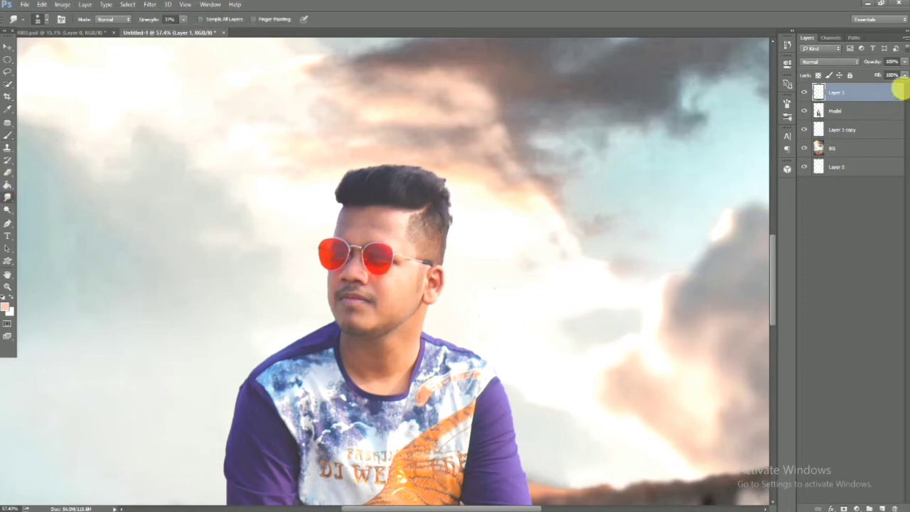
click(873, 109)
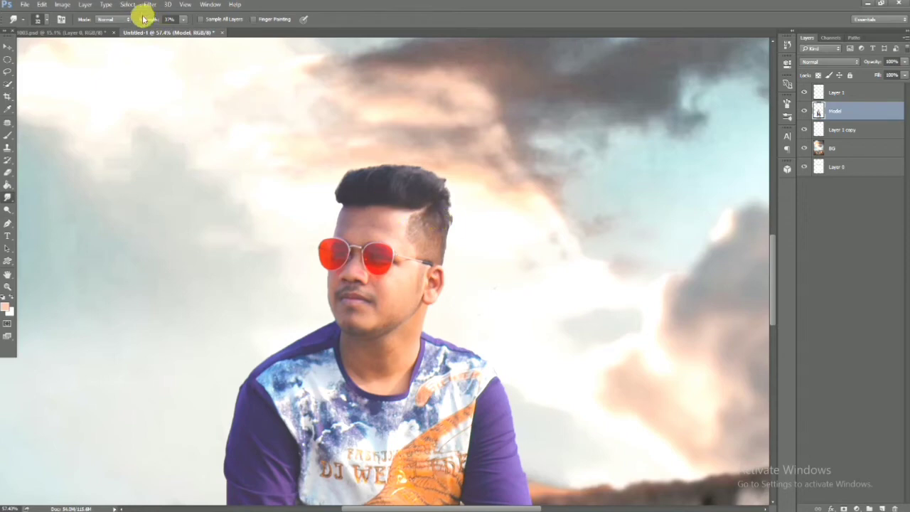
drag(143, 18, 193, 21)
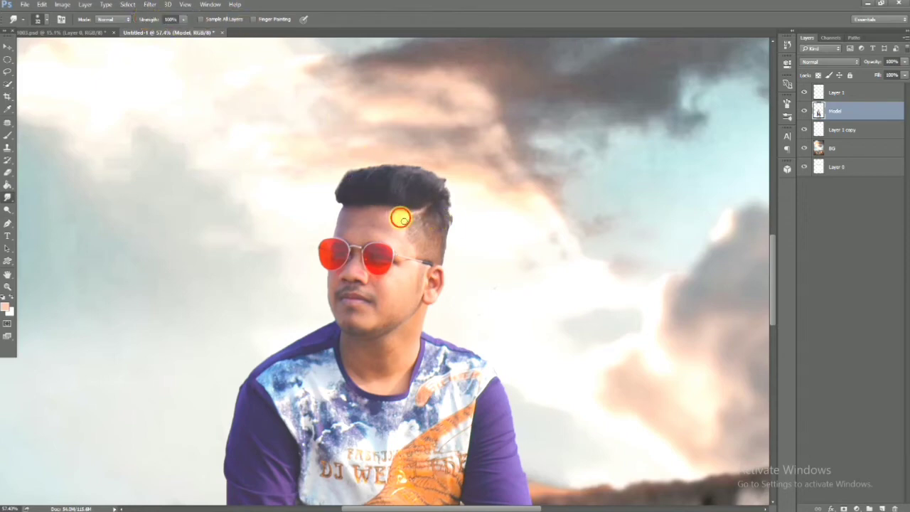
mouse_move(400, 219)
mouse_down()
mouse_move(438, 210)
mouse_move(413, 207)
mouse_up()
click(146, 19)
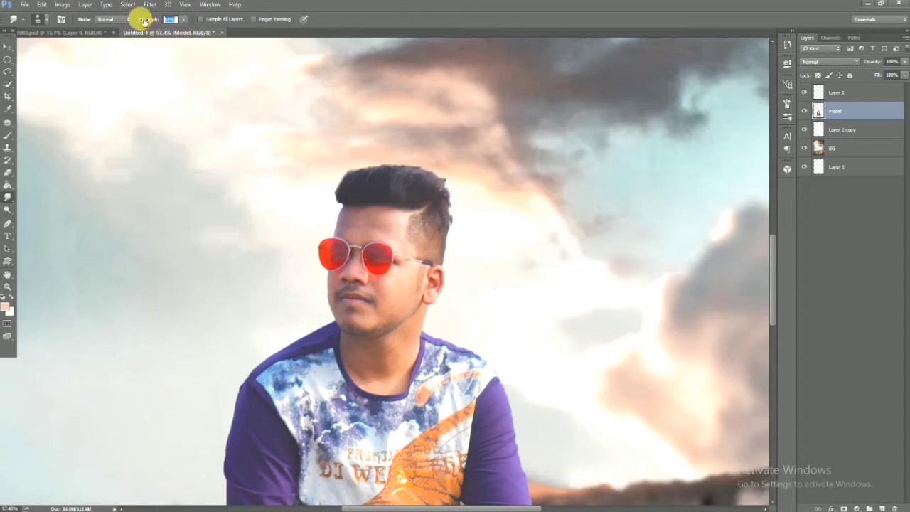
text(82)
drag(410, 218, 432, 204)
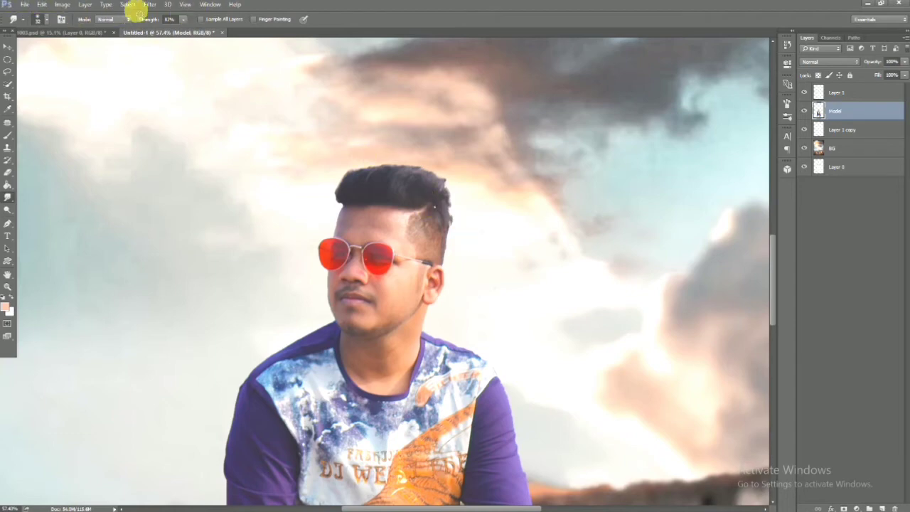
right_click(449, 251)
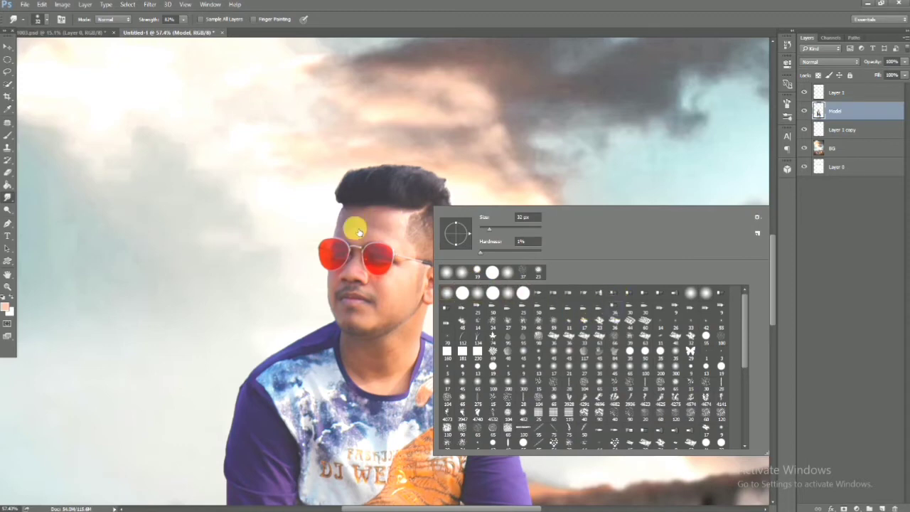
Switch to a pointed 36 px bristle tip and smudge down through the hair parting
key(.)
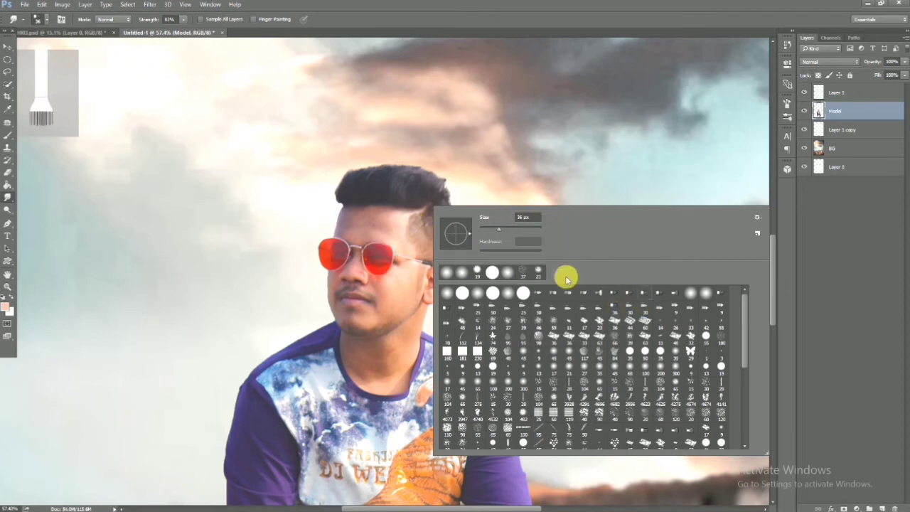
click(554, 292)
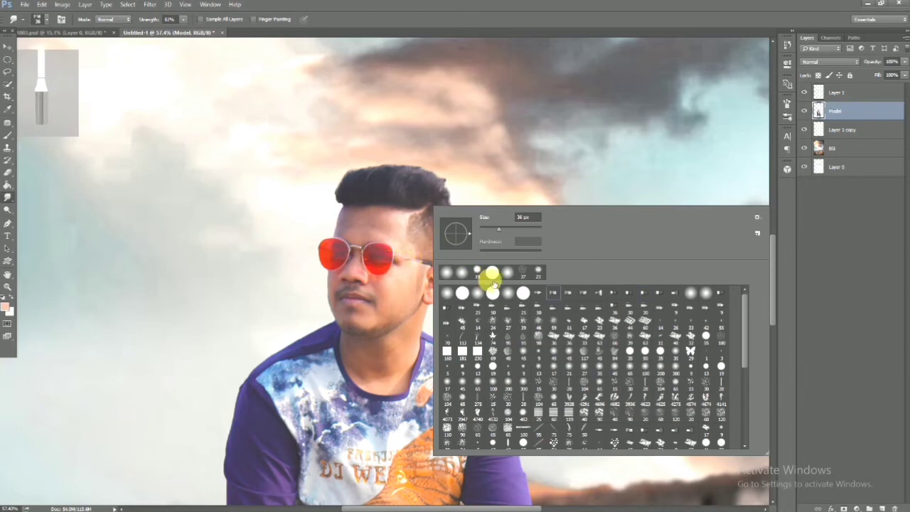
click(540, 292)
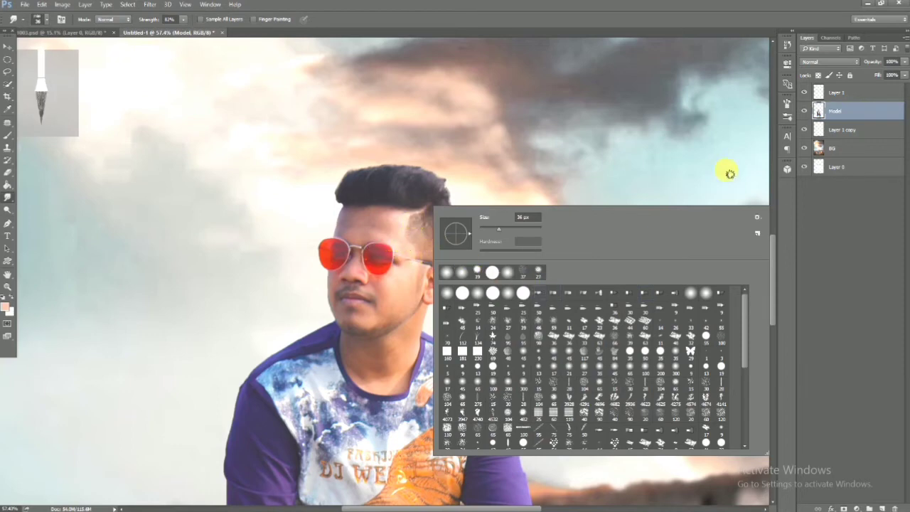
click(831, 112)
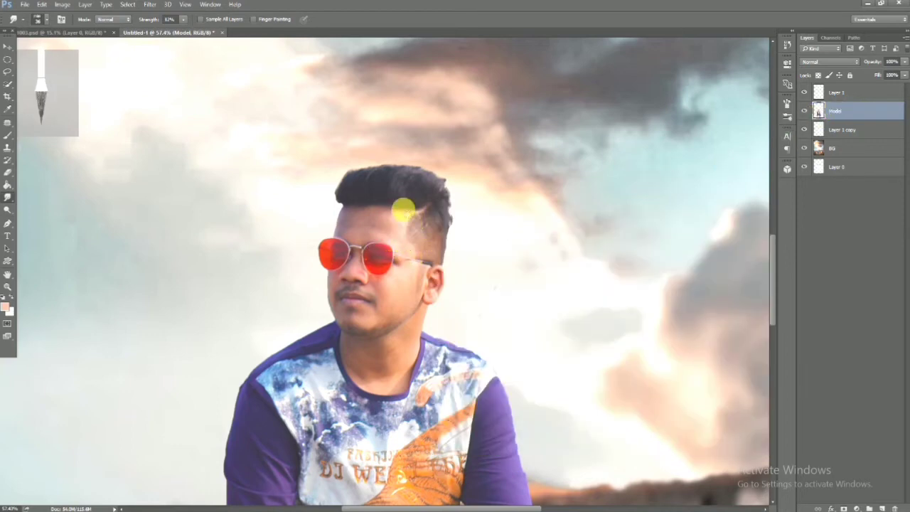
mouse_move(403, 209)
mouse_down()
mouse_move(438, 205)
mouse_move(437, 223)
mouse_move(425, 205)
mouse_move(426, 224)
mouse_move(441, 201)
mouse_move(424, 209)
mouse_move(361, 197)
mouse_move(380, 197)
mouse_move(399, 290)
mouse_move(421, 299)
mouse_move(412, 295)
mouse_up()
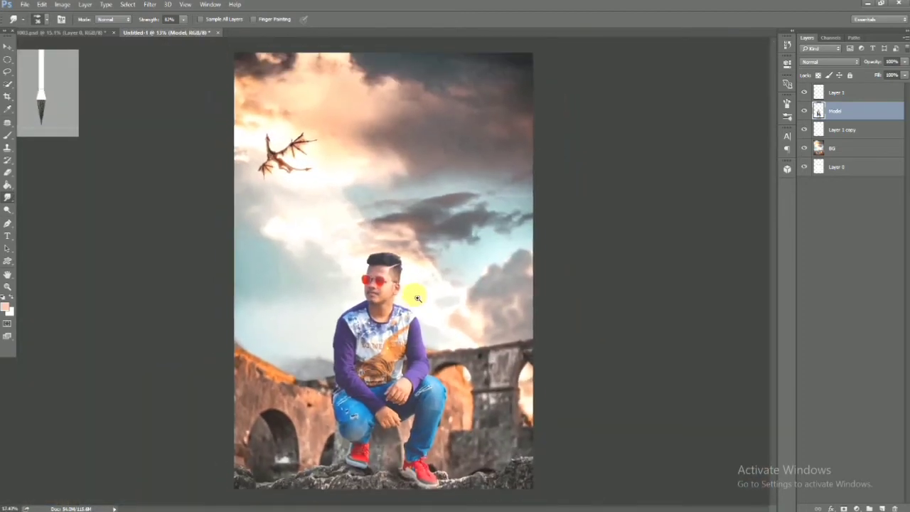
Give the Smudge tool a large scatter-style brush tip about 1353 px wide
click(7, 49)
scroll(427, 268, up, 5)
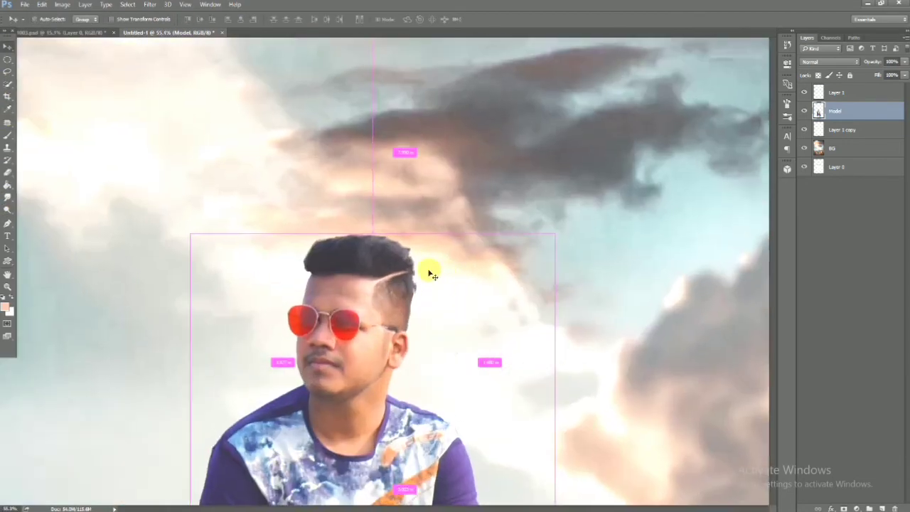
scroll(375, 294, up, 1)
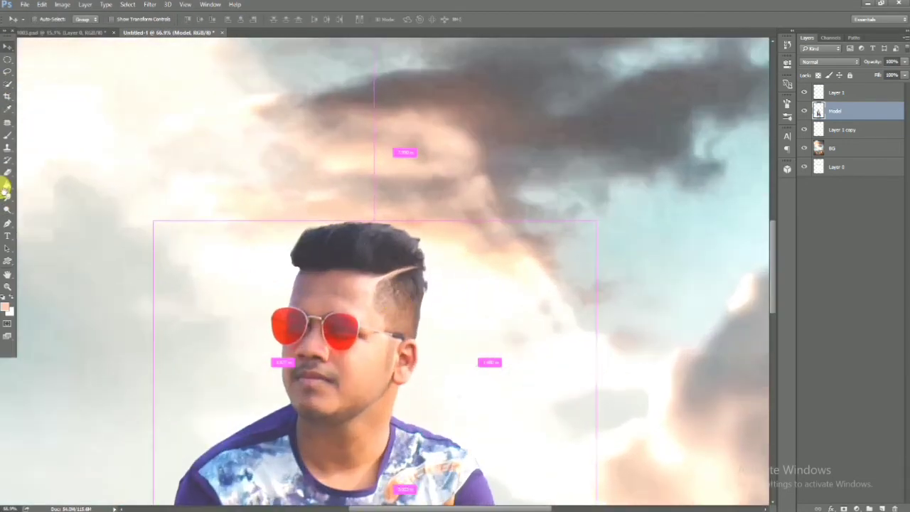
click(6, 198)
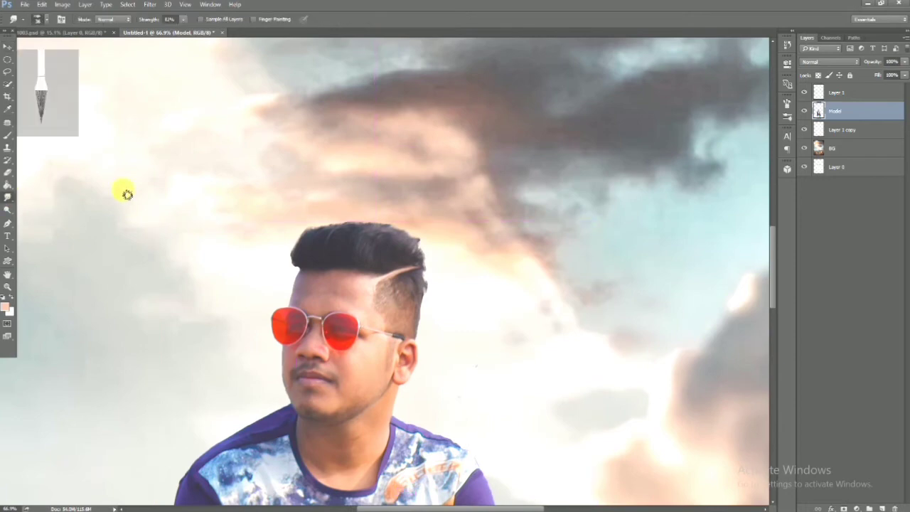
right_click(253, 242)
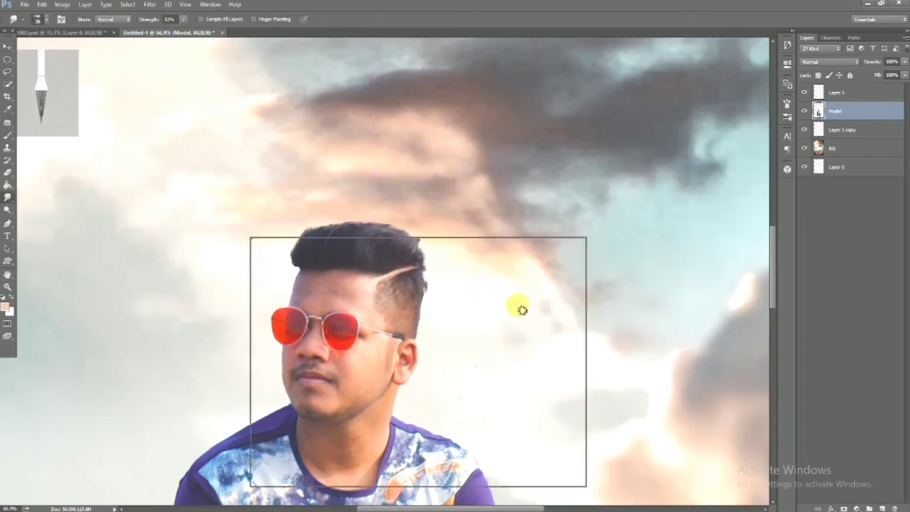
drag(561, 372, 561, 447)
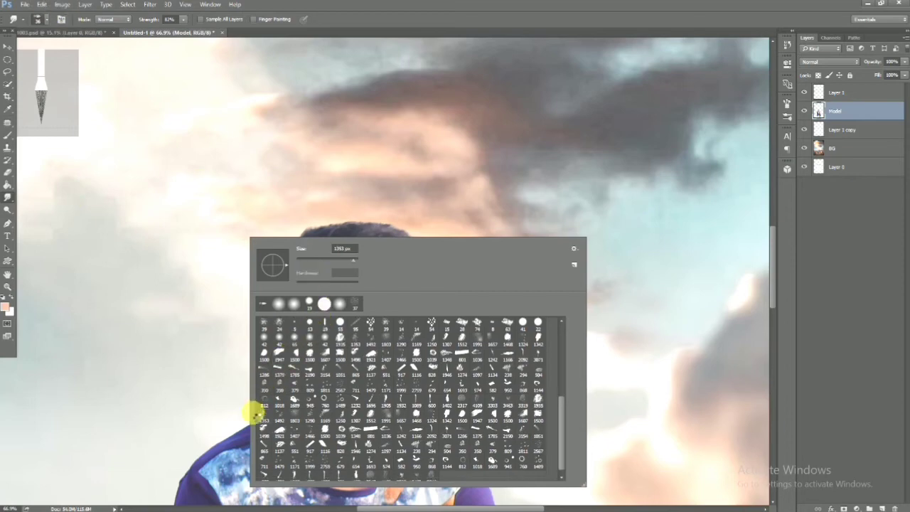
click(281, 418)
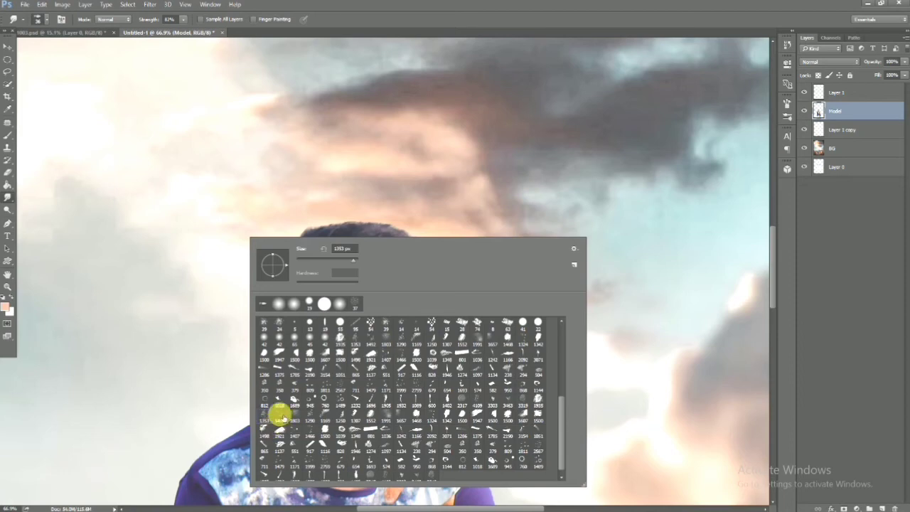
click(300, 436)
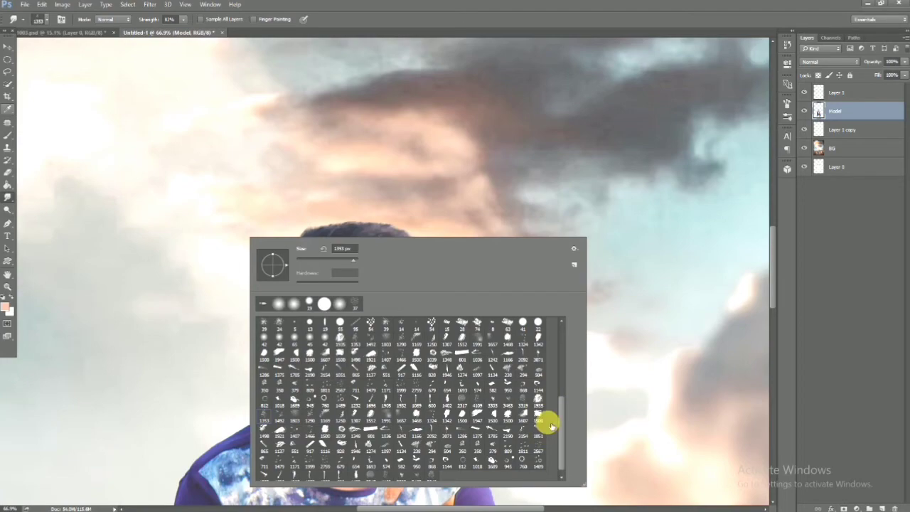
double_click(549, 423)
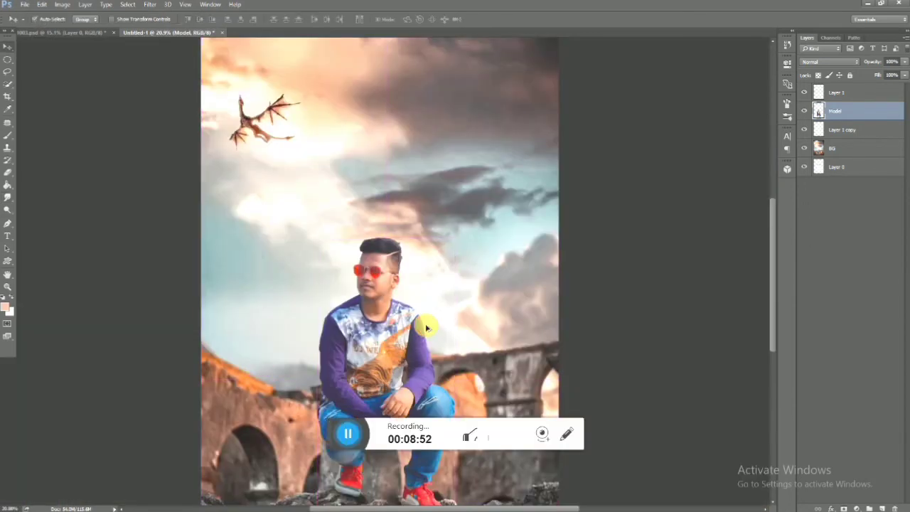
Nudge the model, pick the Content-Aware Spot Healing Brush, and zoom into the face on the Model layer
drag(410, 236, 414, 269)
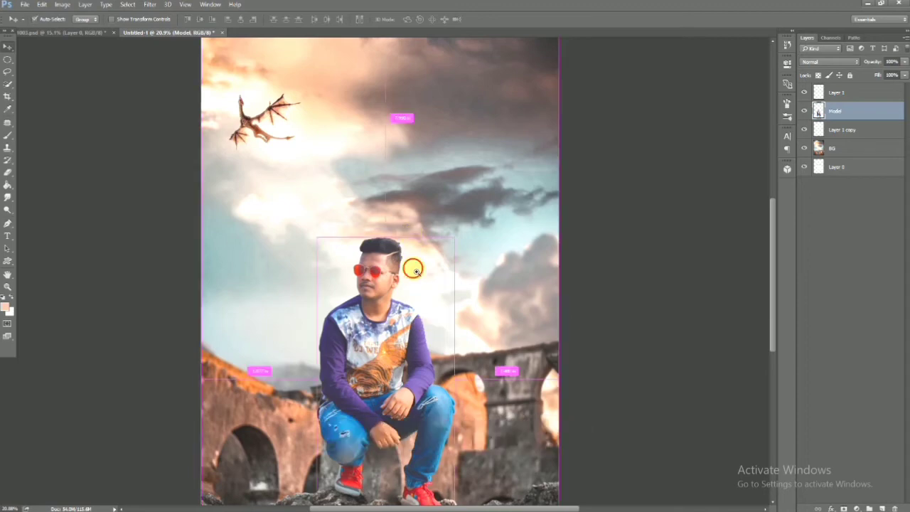
scroll(413, 269, down, 2)
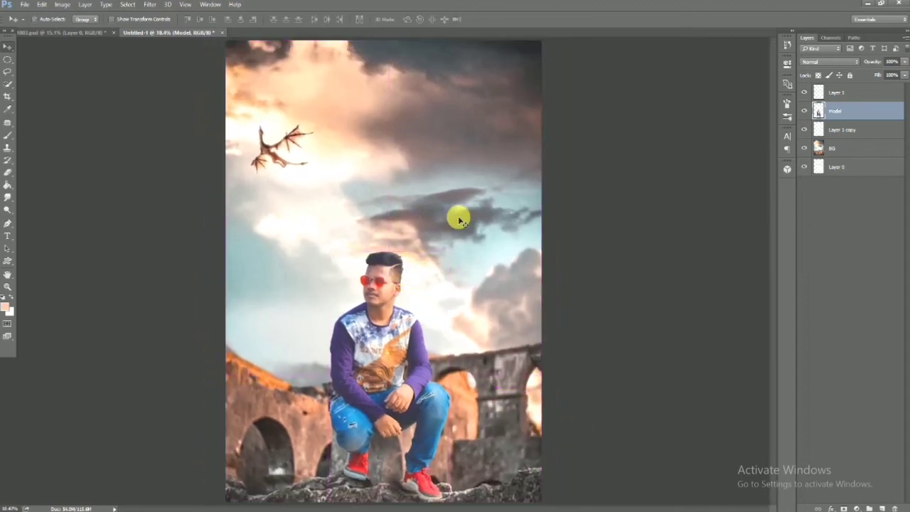
scroll(455, 212, down, 2)
scroll(448, 211, up, 1)
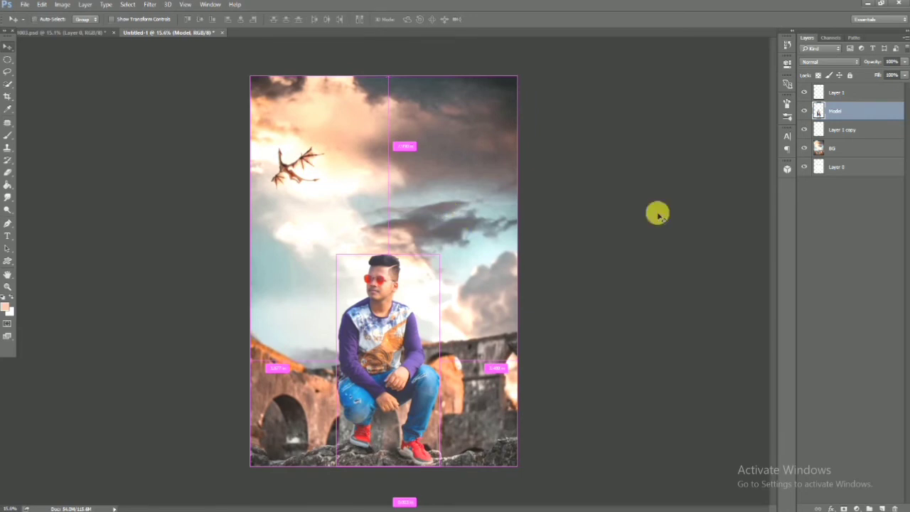
click(856, 262)
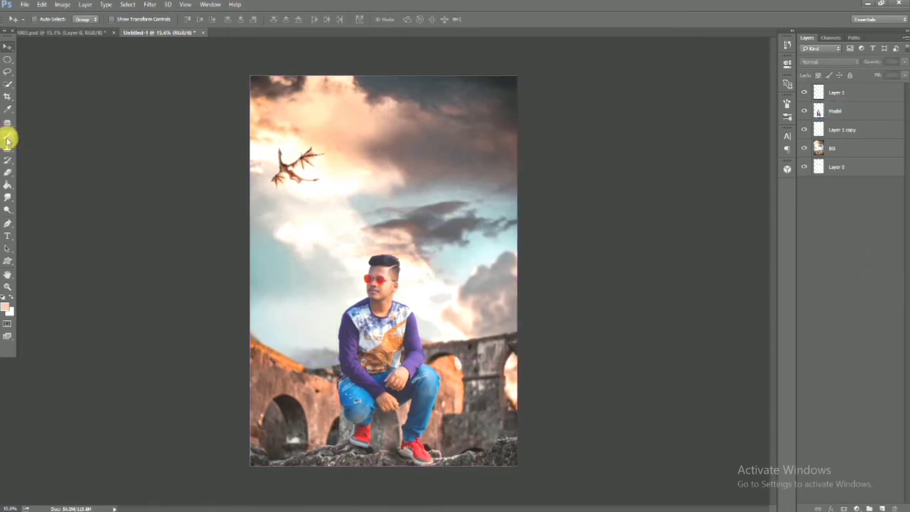
drag(8, 109, 29, 133)
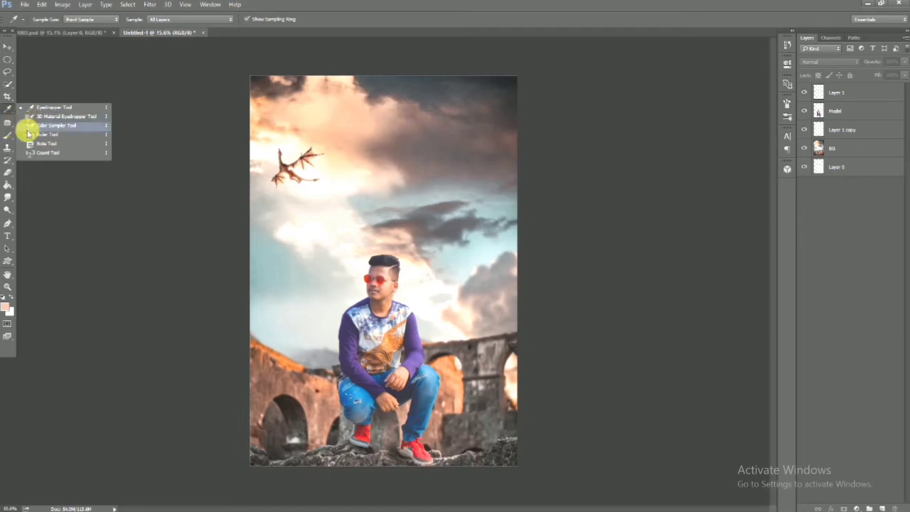
drag(8, 122, 37, 119)
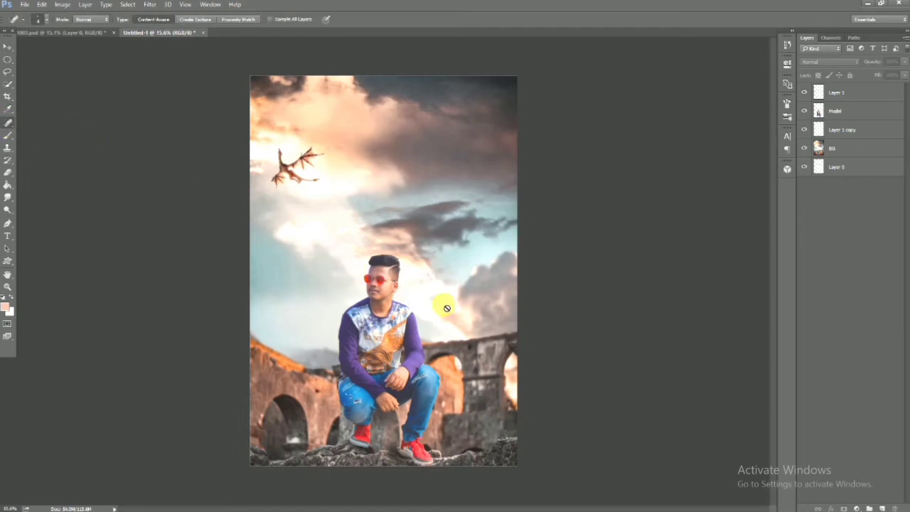
drag(395, 284, 498, 289)
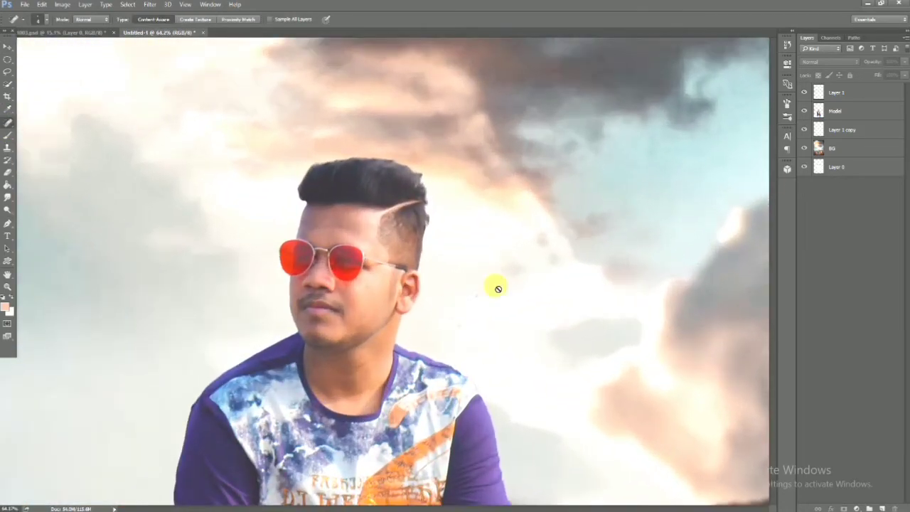
click(837, 111)
drag(277, 242, 322, 248)
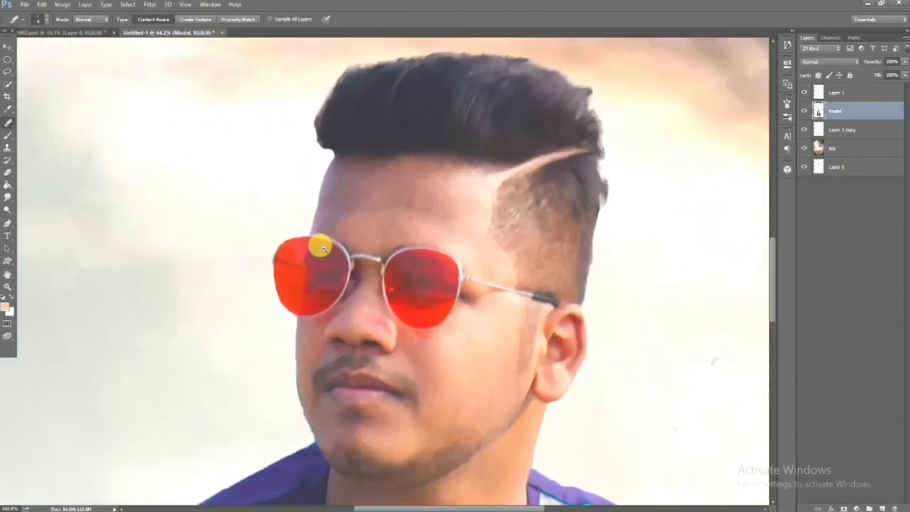
scroll(322, 248, down, 1)
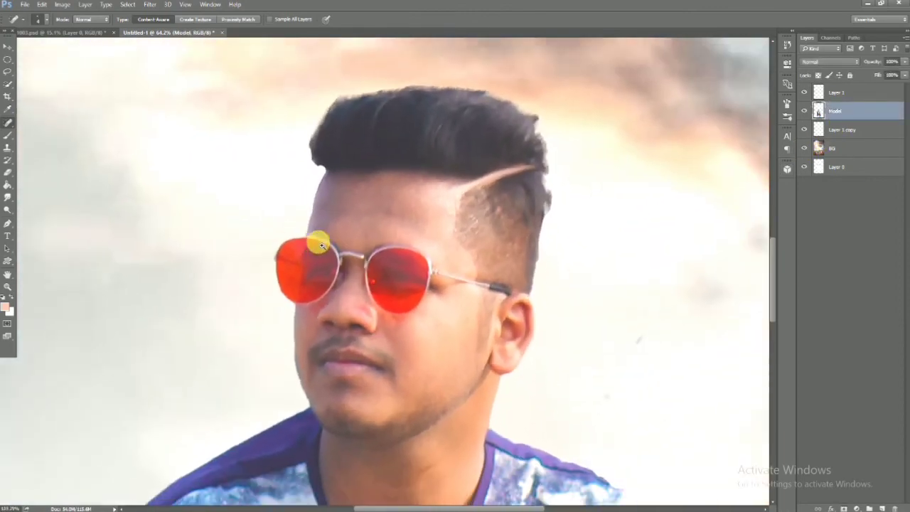
Heal the spots on the forehead and in the sky right of the ear
click(392, 210)
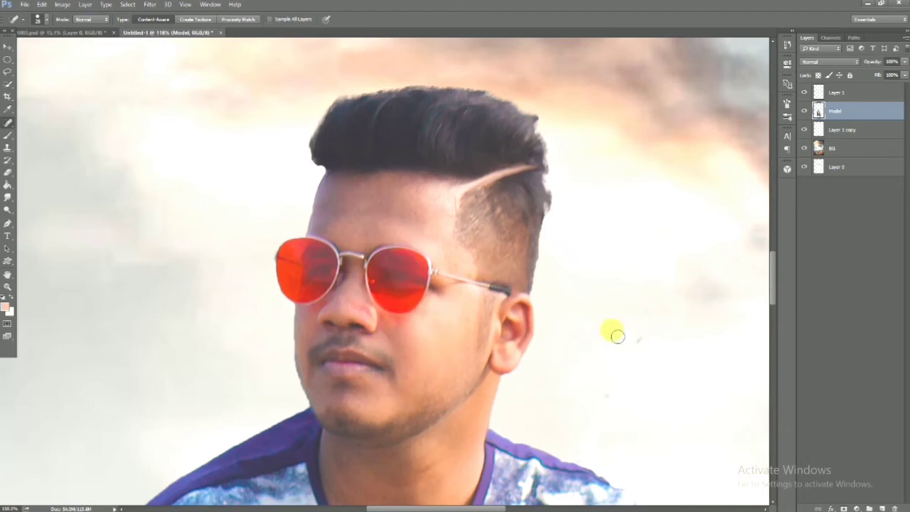
drag(647, 291, 635, 359)
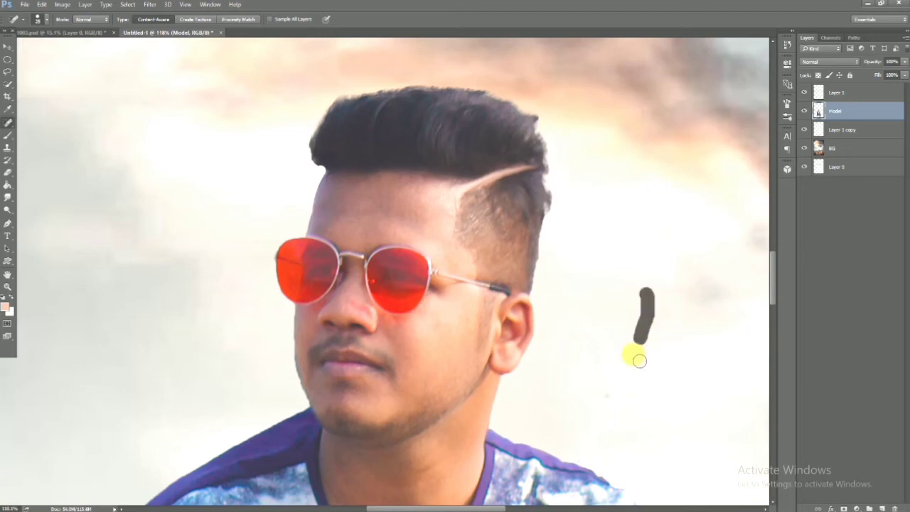
click(651, 305)
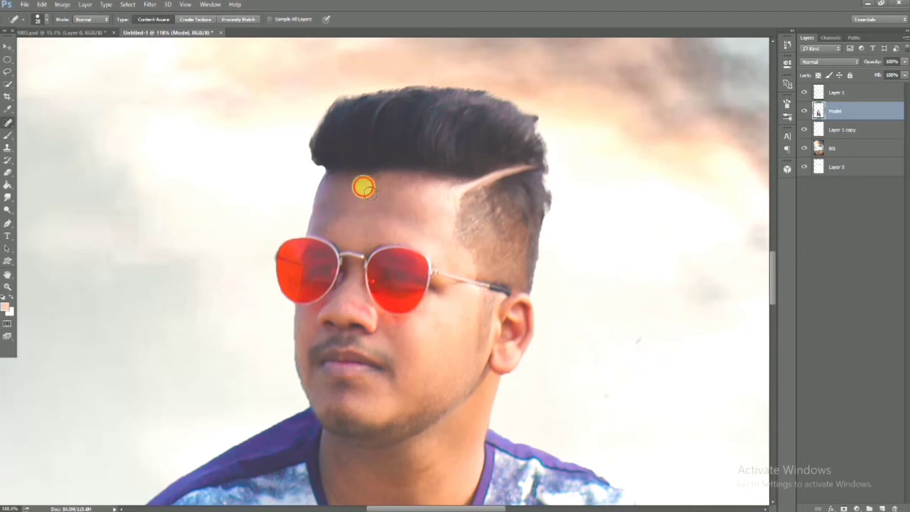
drag(403, 204, 432, 196)
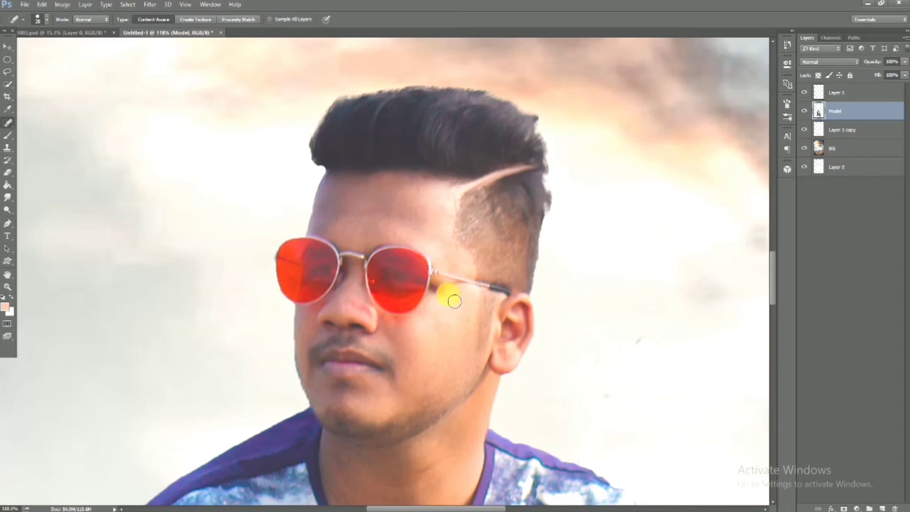
mouse_move(528, 244)
mouse_down()
mouse_move(505, 277)
mouse_move(431, 295)
mouse_up()
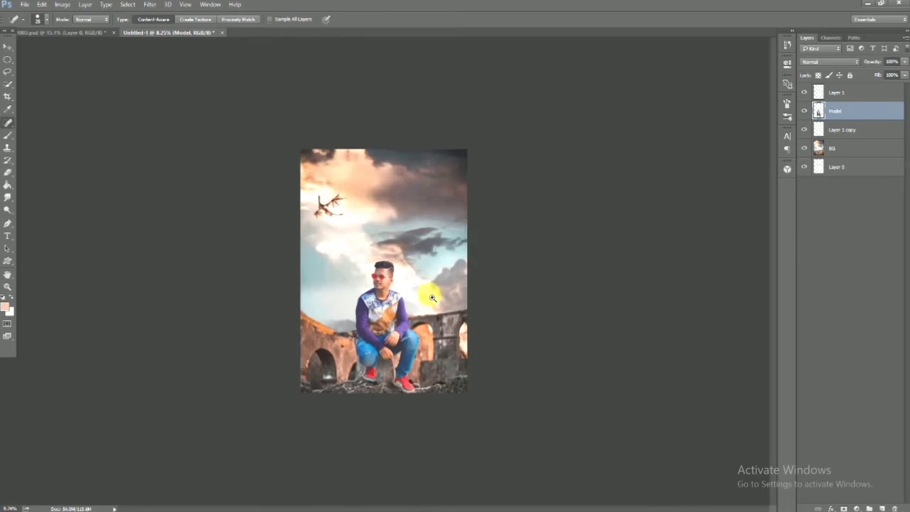
Stamp all visible layers into a merged Layer 2 and open the Camera Raw Filter on it
click(6, 47)
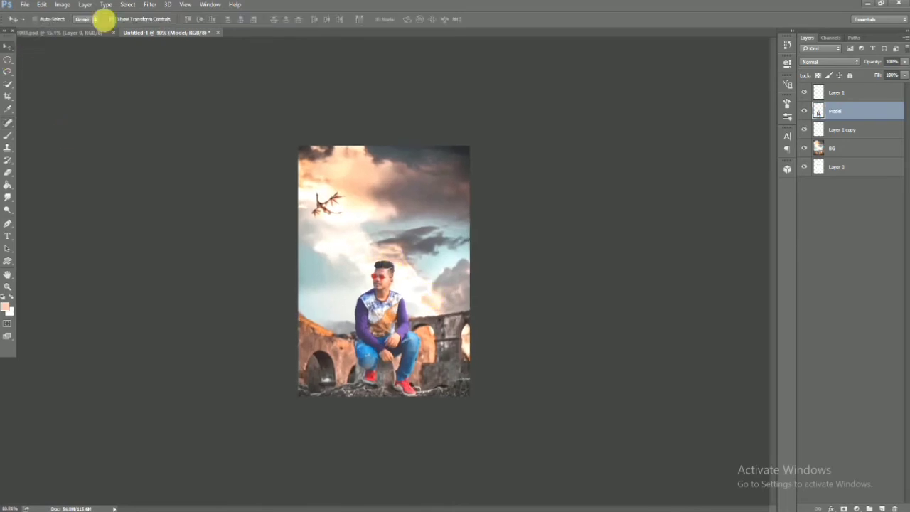
click(150, 5)
click(832, 270)
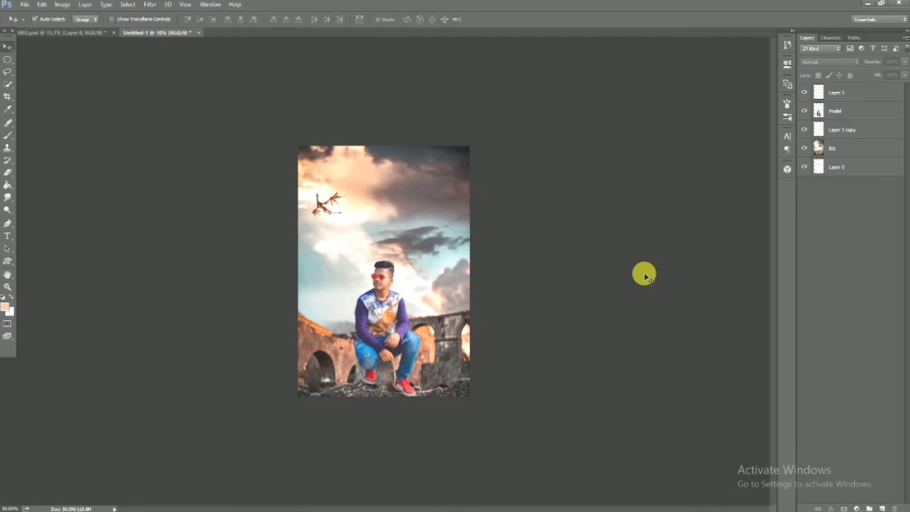
key(ctrl+shift+alt+e)
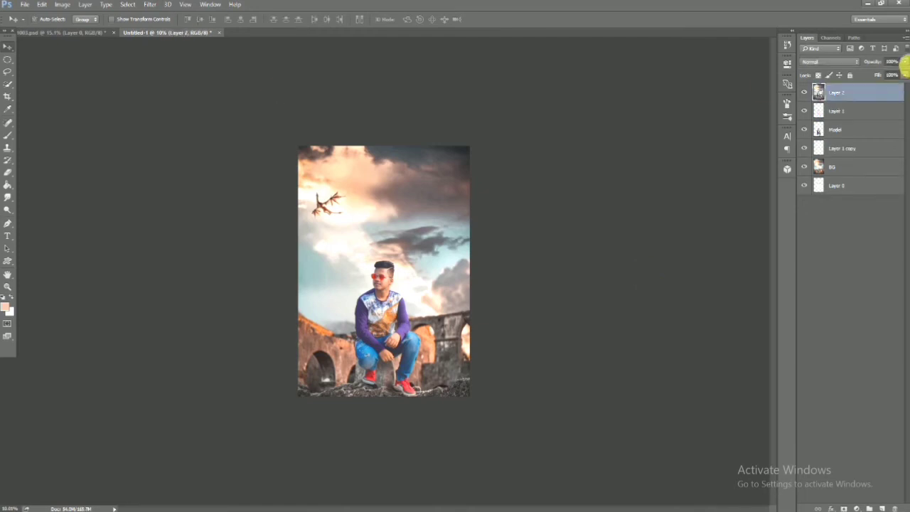
click(150, 4)
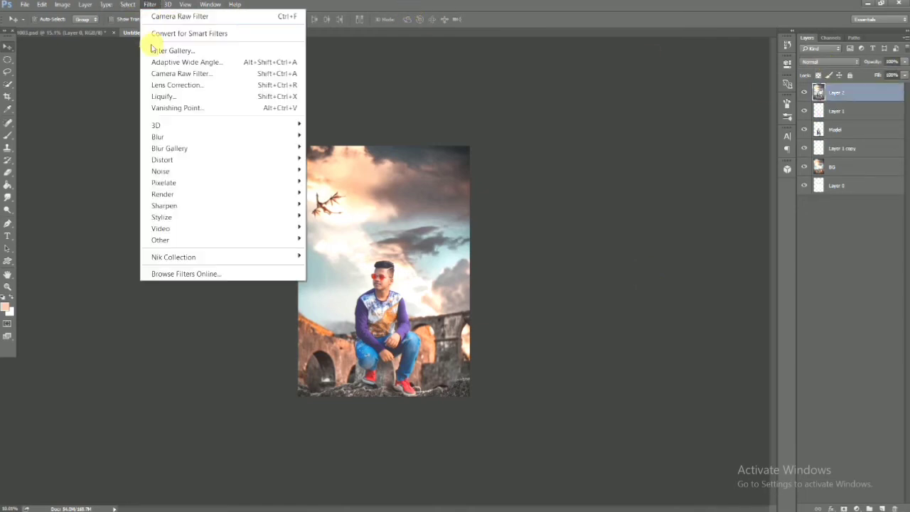
click(157, 73)
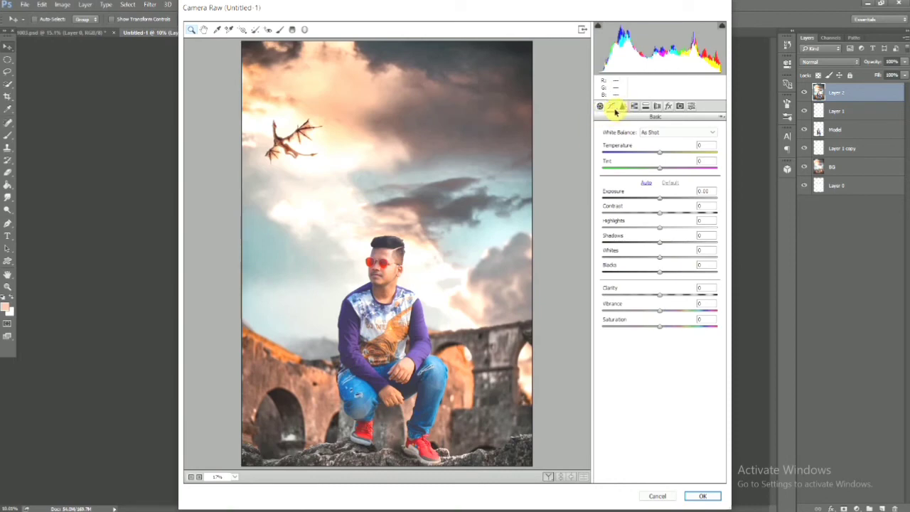
Warm the temperature to about +3, raise exposure to about +0.35, and boost vibrance
click(621, 106)
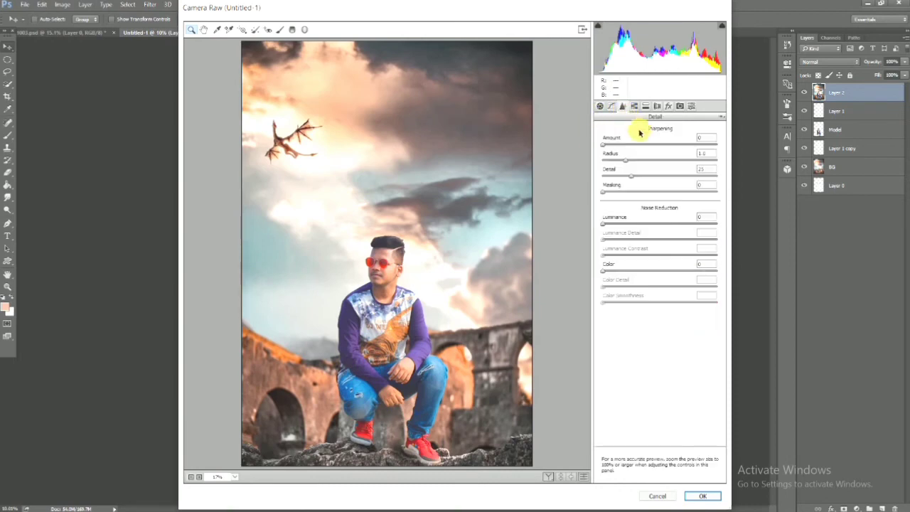
click(600, 106)
click(635, 106)
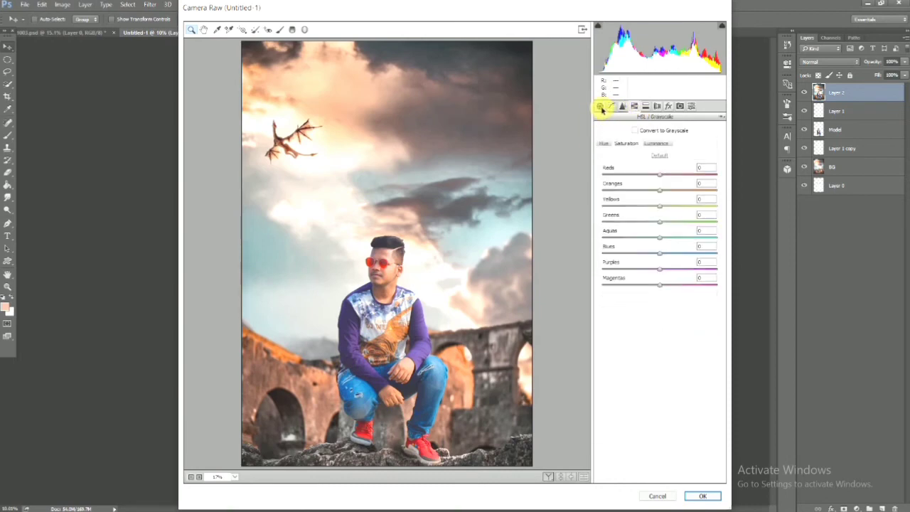
click(599, 106)
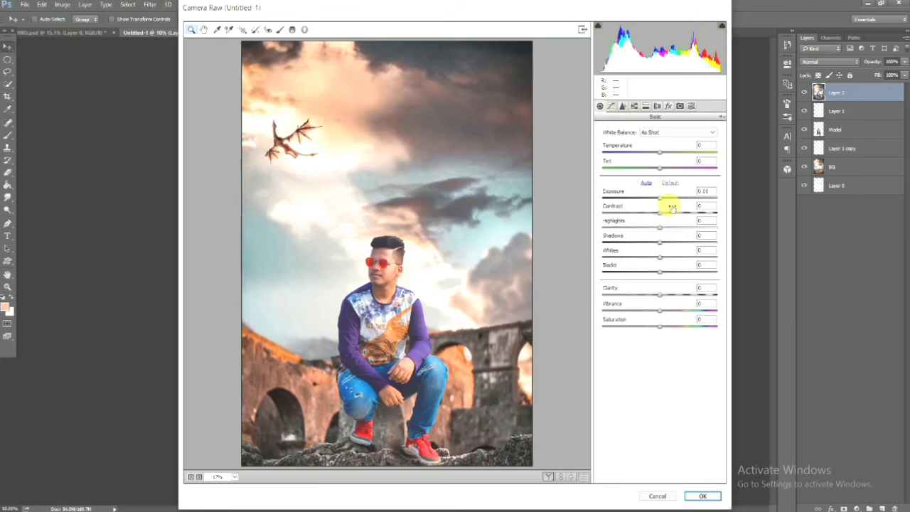
click(662, 153)
drag(662, 152, 664, 165)
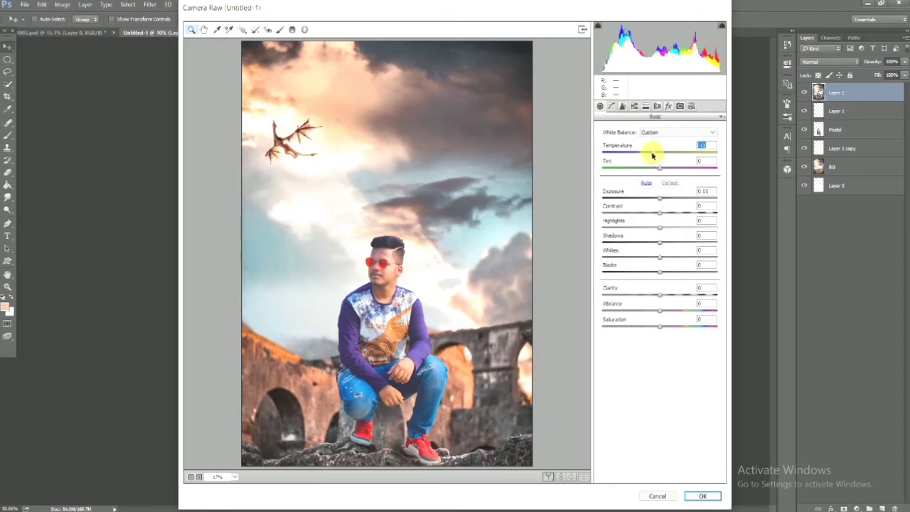
click(664, 199)
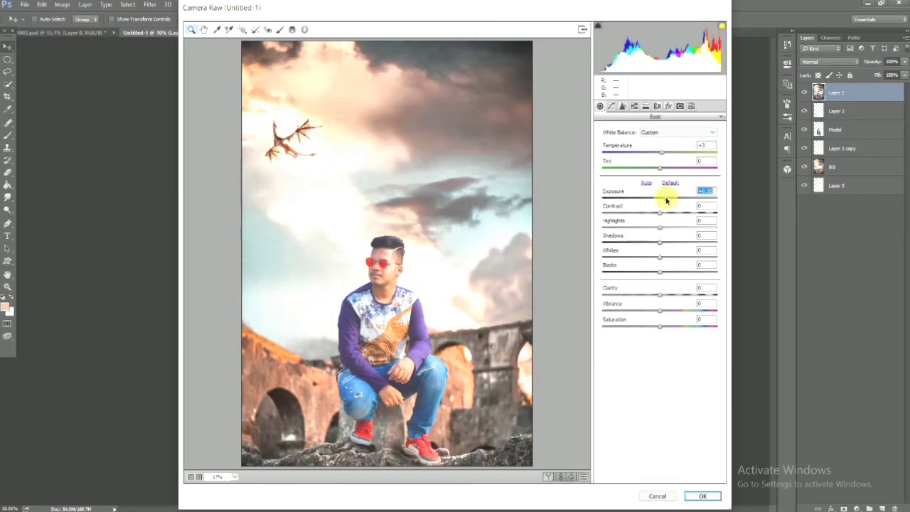
click(681, 311)
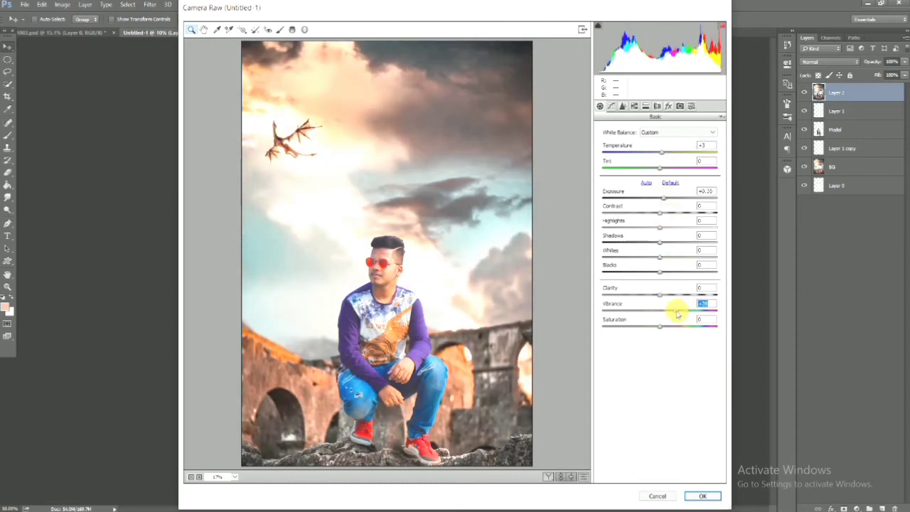
Set HSL saturation to Blues +6, Reds -3, and stronger yellows, then apply the grade
click(634, 106)
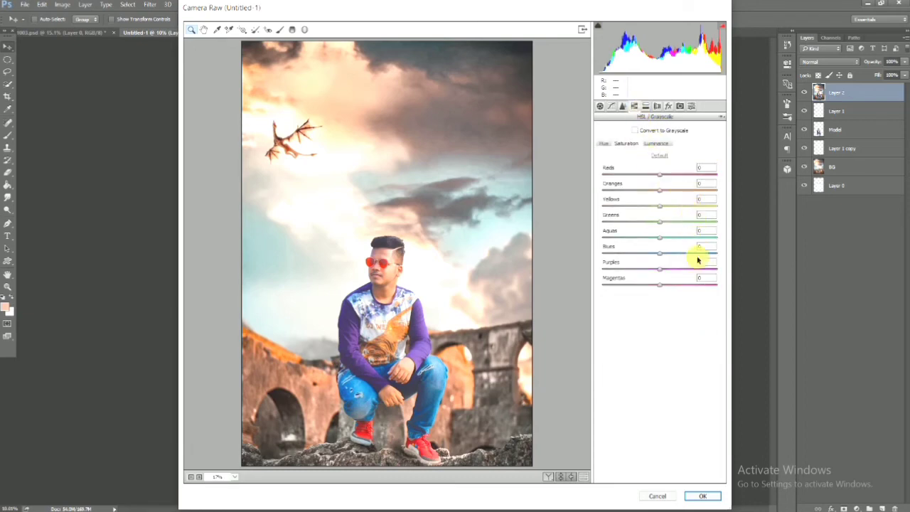
drag(694, 251, 661, 252)
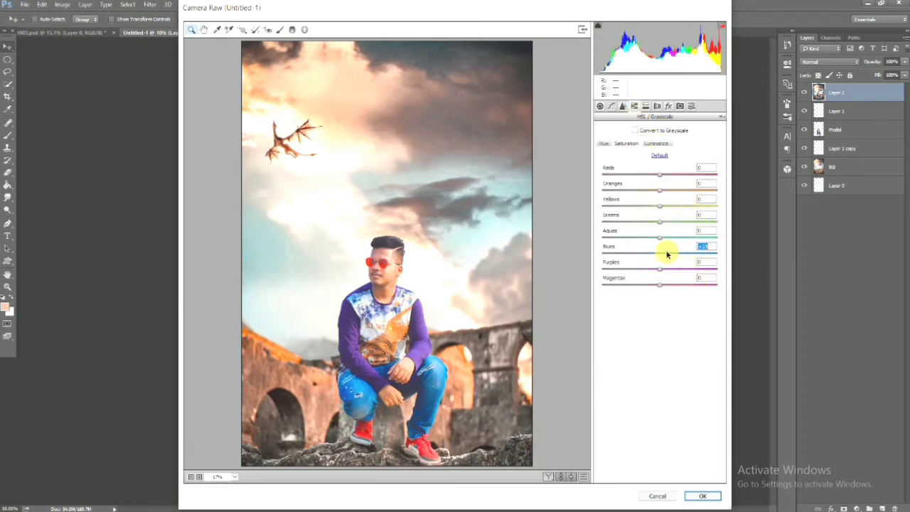
click(691, 174)
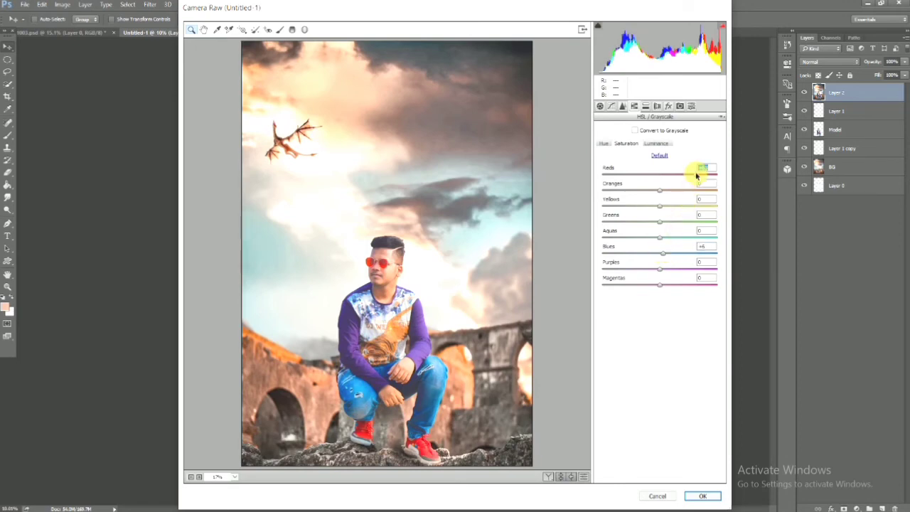
mouse_move(631, 171)
mouse_down()
mouse_move(667, 183)
mouse_move(679, 207)
mouse_up()
click(658, 175)
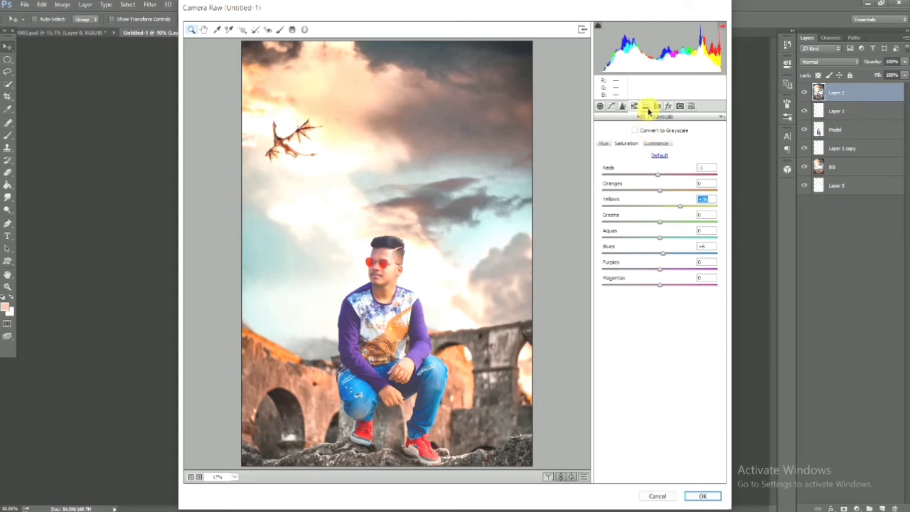
click(655, 105)
click(690, 491)
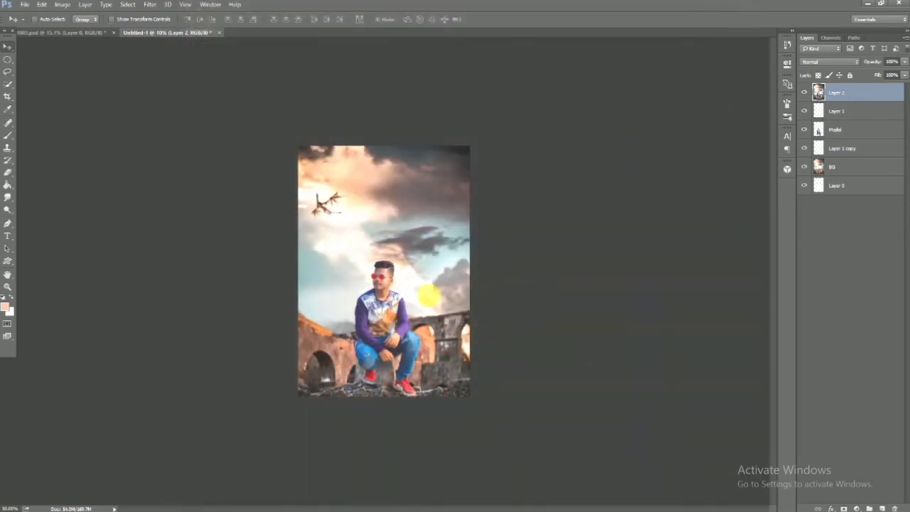
Run a second Camera Raw pass on Layer 2 that adds some Dehaze
click(153, 4)
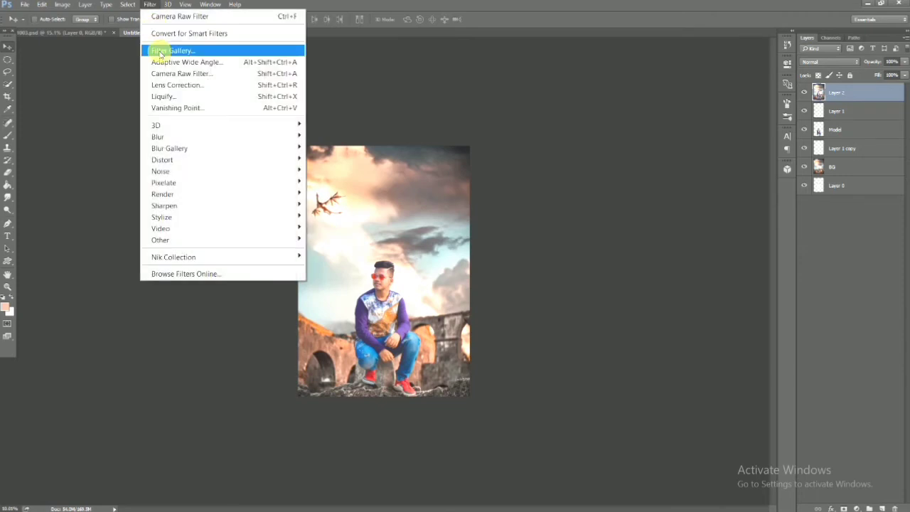
click(168, 72)
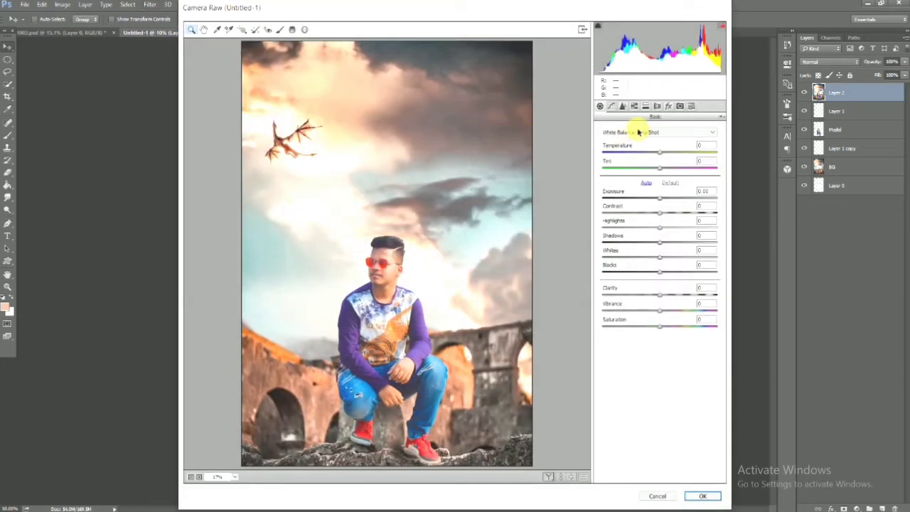
click(669, 106)
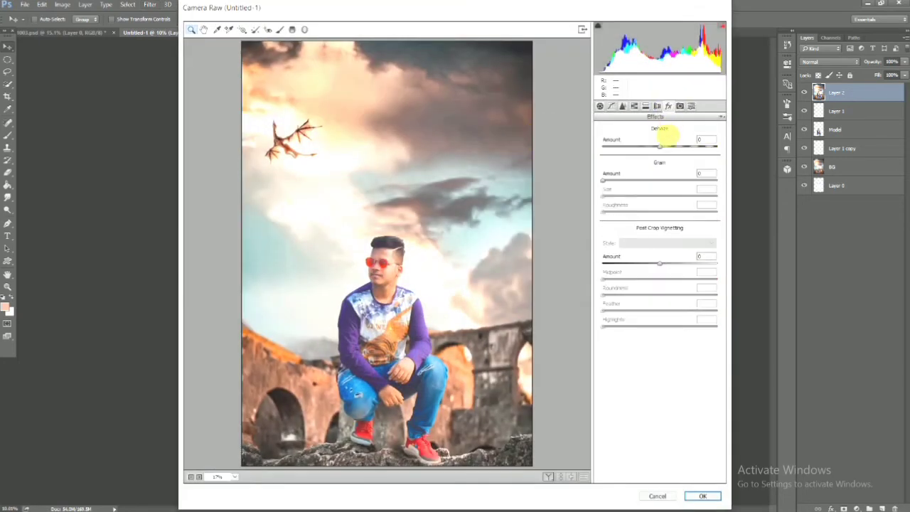
drag(660, 146, 669, 147)
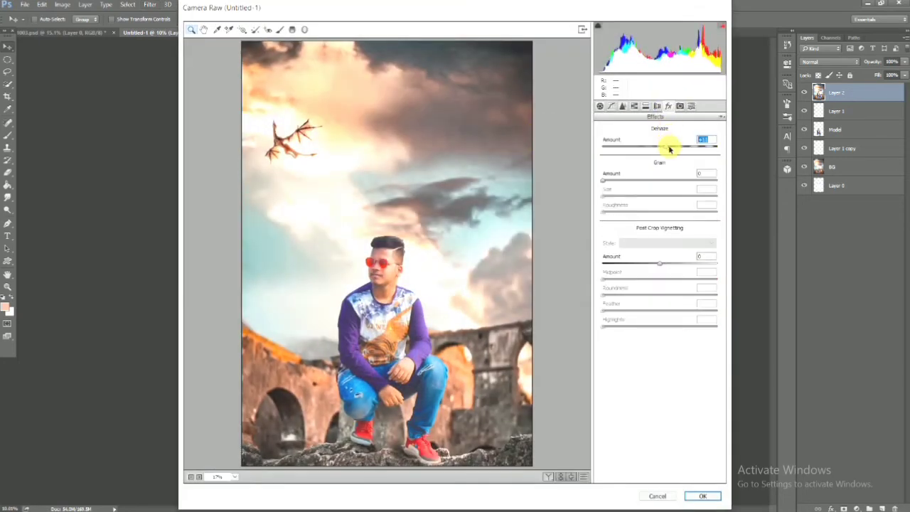
click(681, 106)
click(692, 106)
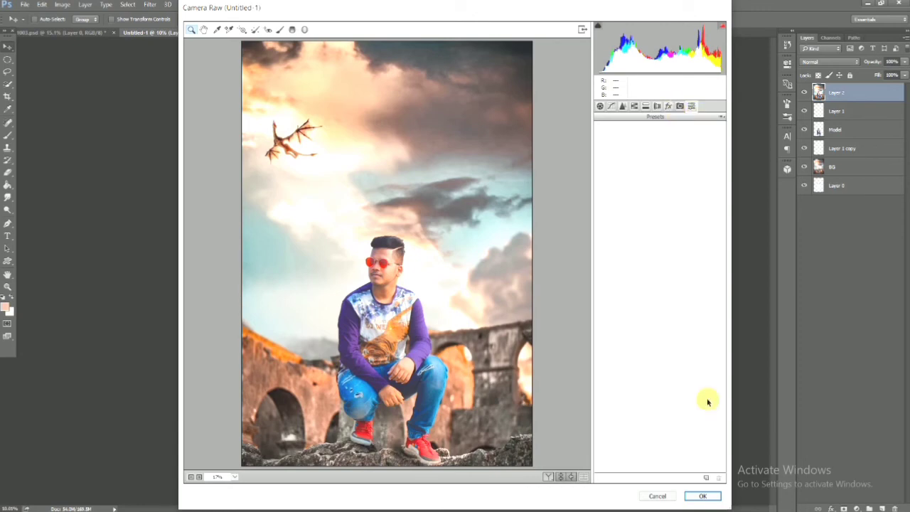
click(704, 497)
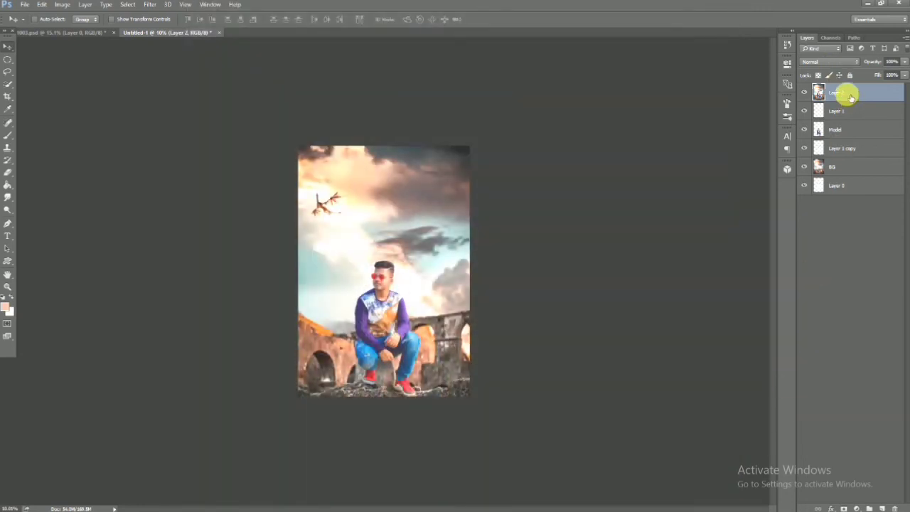
Convert Layer 2 to a Smart Object and launch Color Efex Pro 4 on it
right_click(844, 92)
click(659, 222)
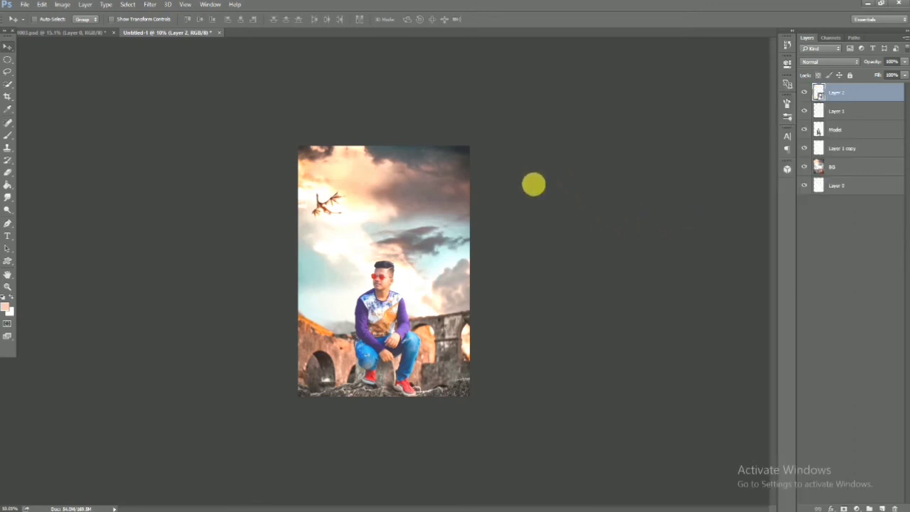
click(150, 4)
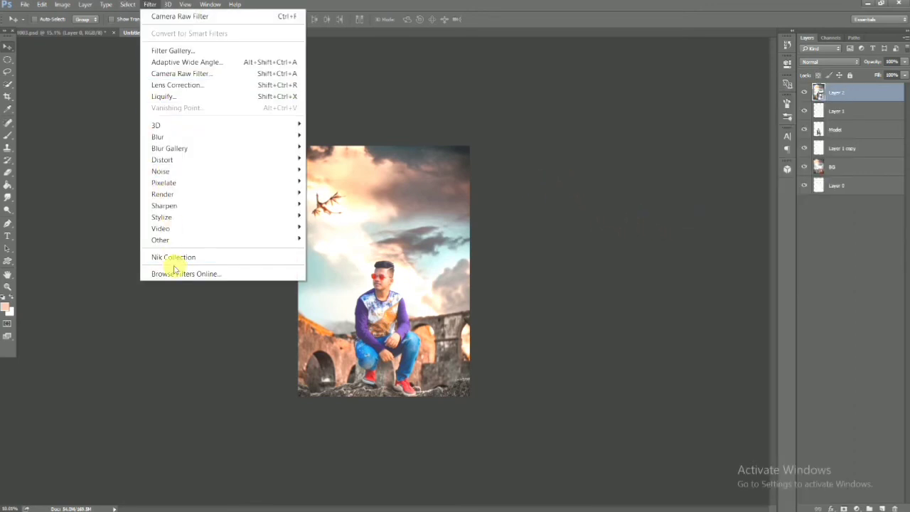
mouse_move(173, 256)
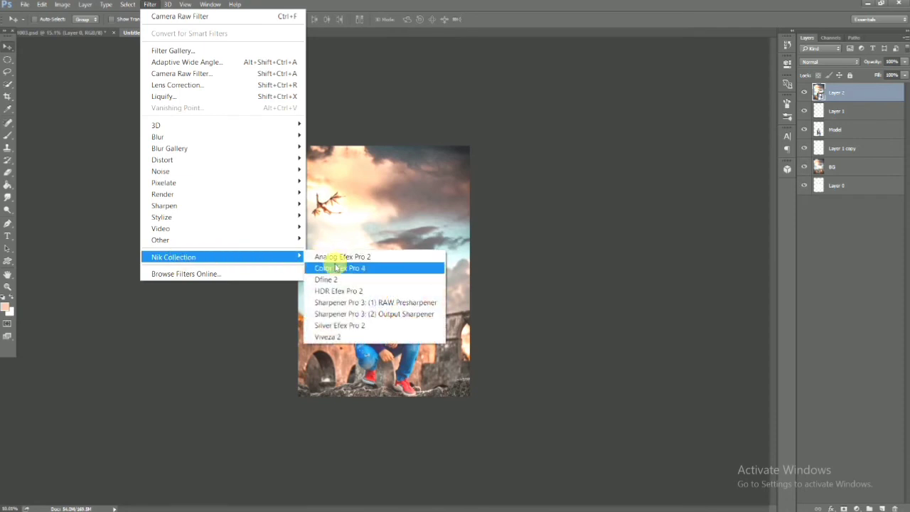
click(339, 268)
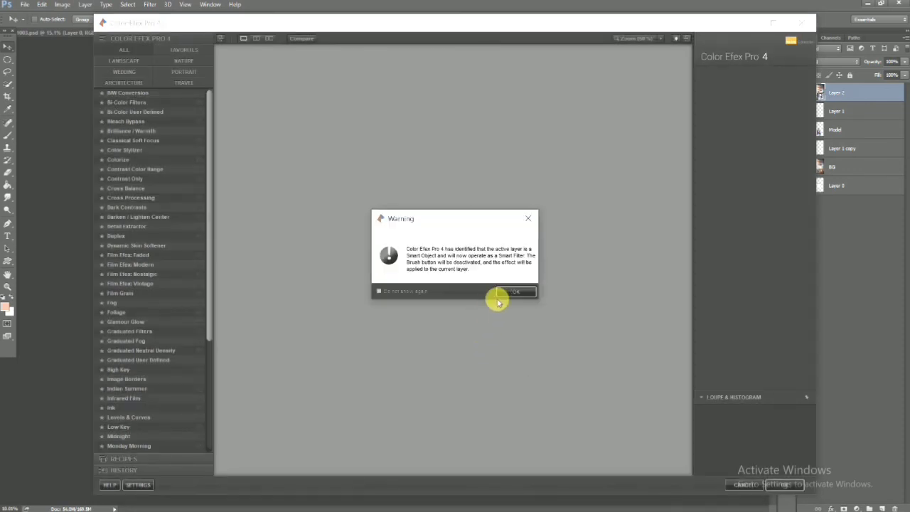
Accept the Smart Filter warning, apply Dynamic Skin Softener sampled from the face, and add a second filter slot
click(514, 295)
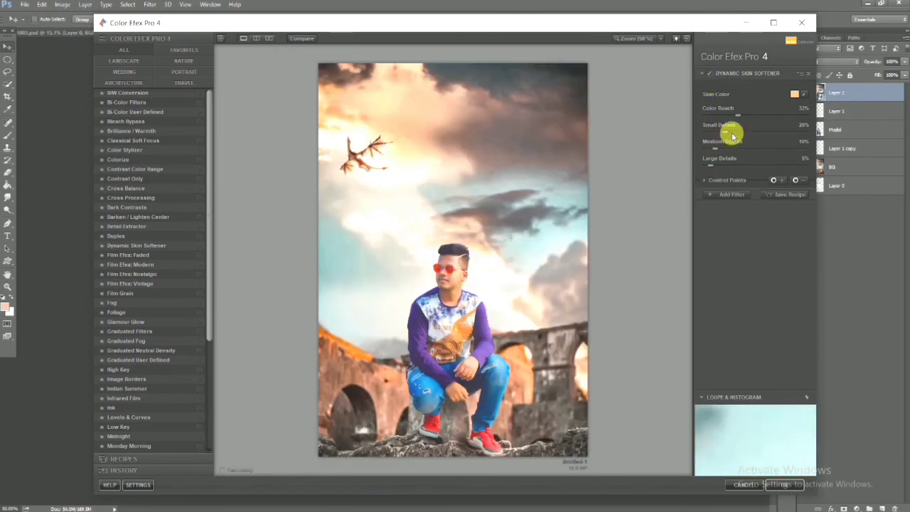
click(804, 94)
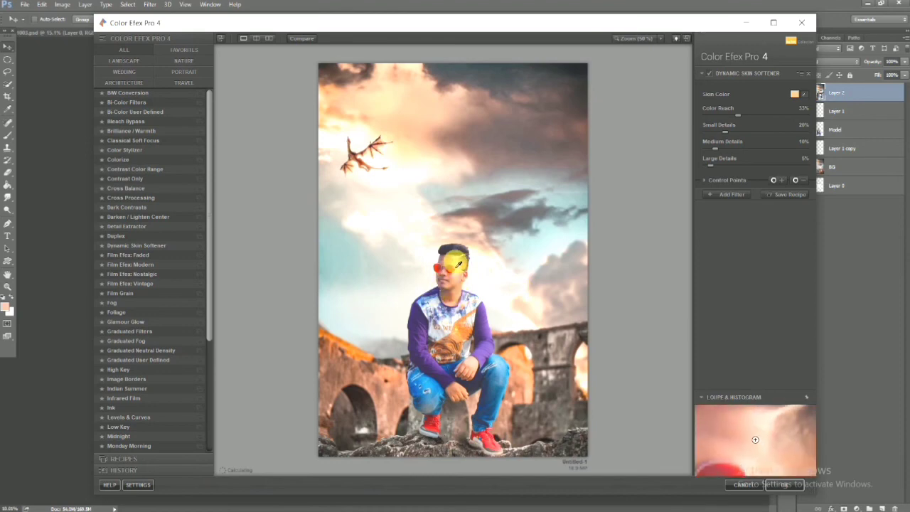
click(730, 196)
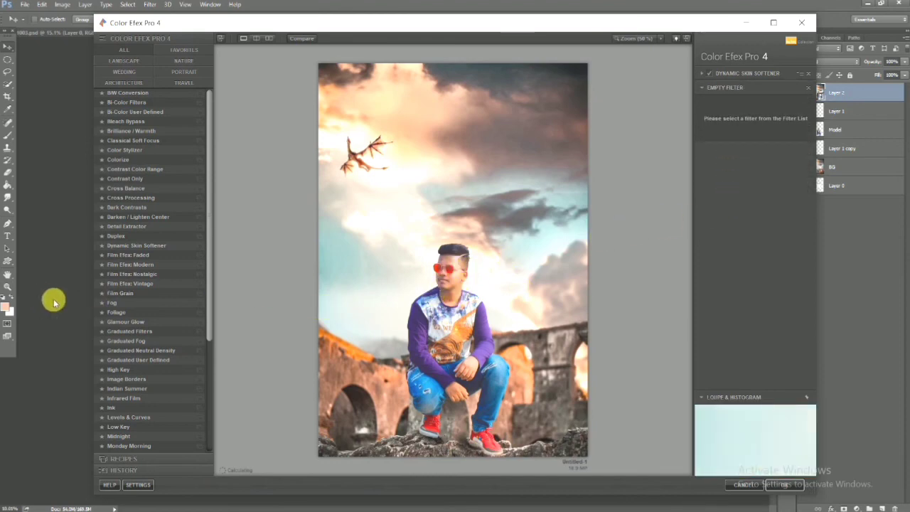
mouse_move(209, 307)
mouse_down()
mouse_move(208, 336)
mouse_move(207, 280)
mouse_up()
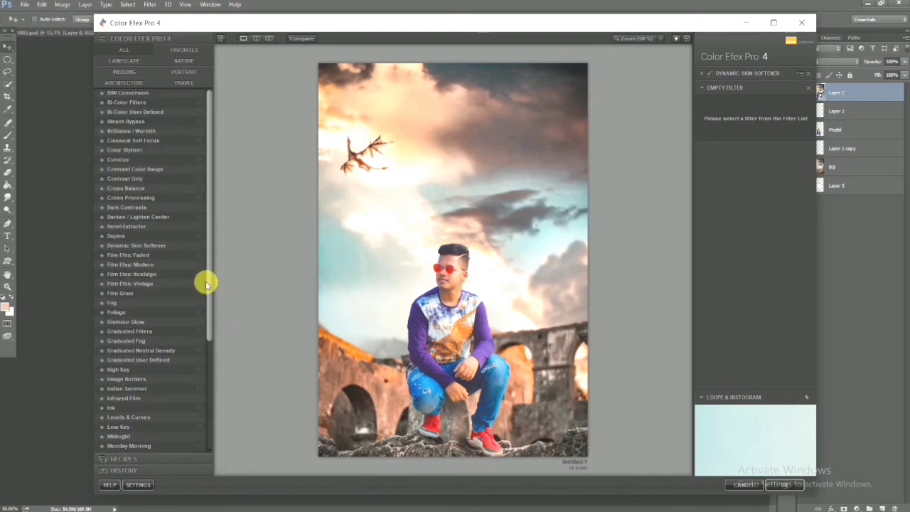
Try Dark Contrasts in the second filter slot, then switch it off
click(141, 208)
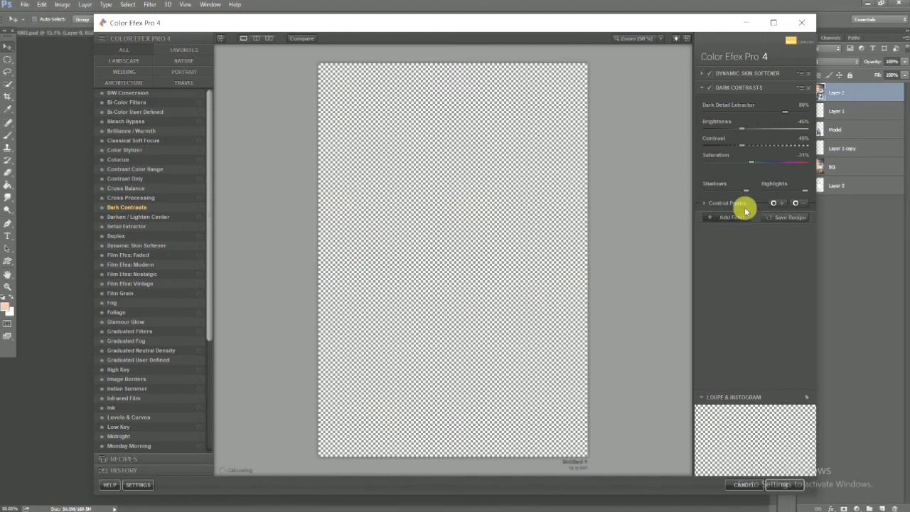
click(708, 87)
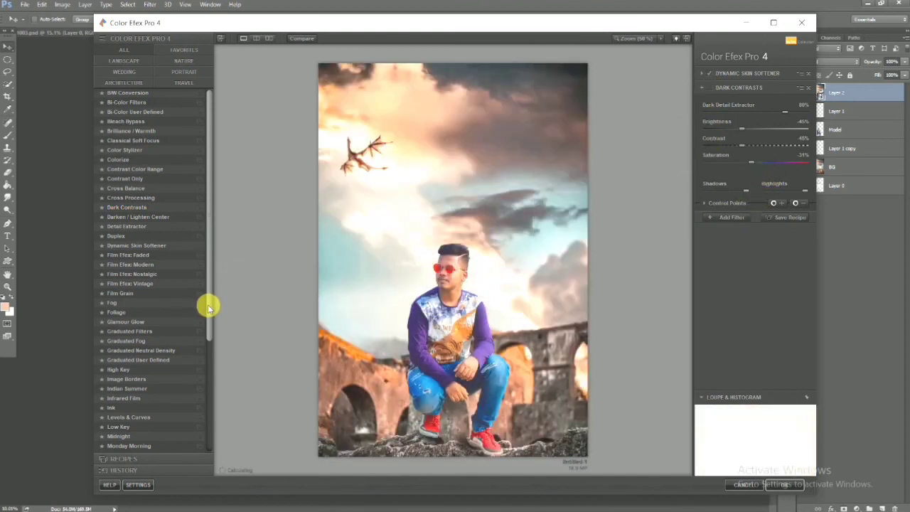
drag(209, 307, 209, 391)
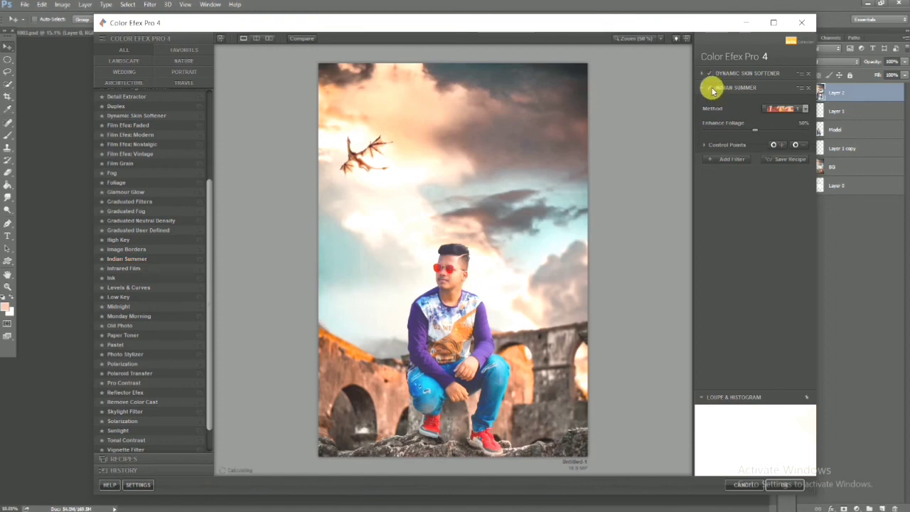
Apply Photo Stylizer with Style 3 at 7% strength and send the result back to Photoshop
click(183, 355)
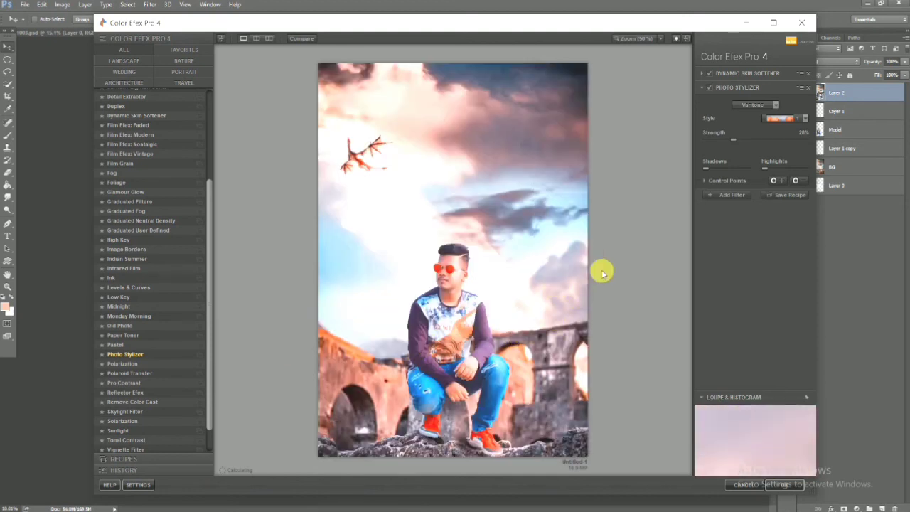
mouse_move(733, 140)
mouse_down()
mouse_move(709, 141)
mouse_move(735, 141)
mouse_up()
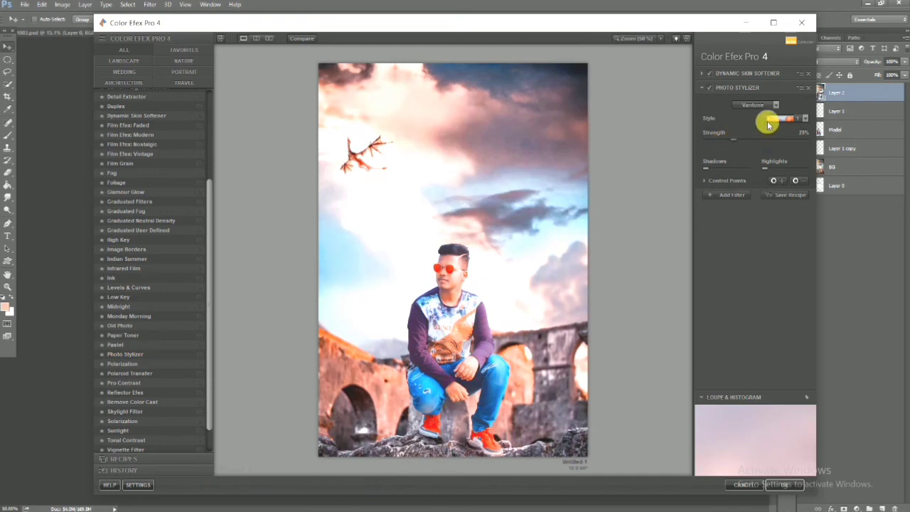
click(767, 122)
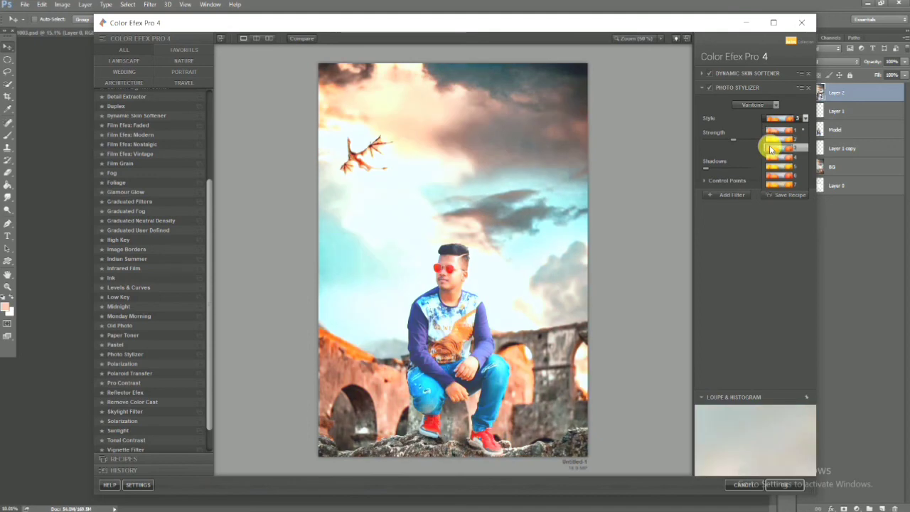
click(770, 148)
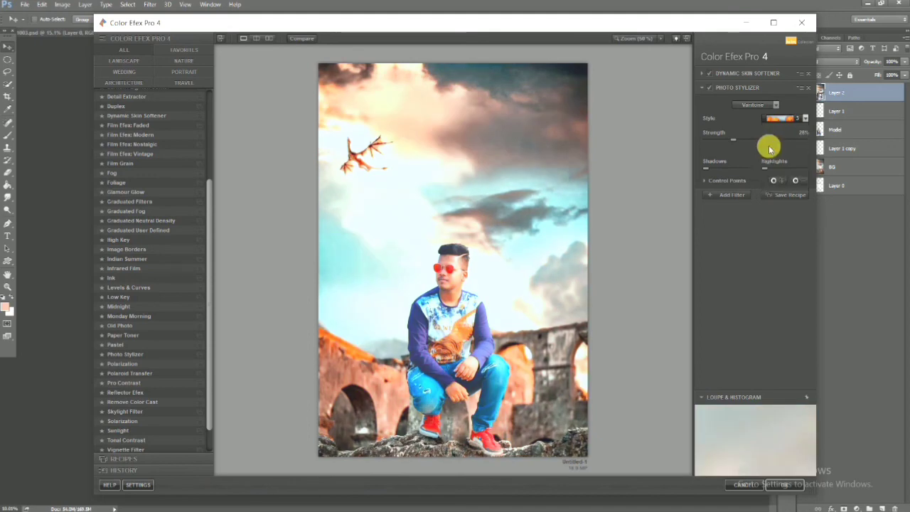
click(713, 140)
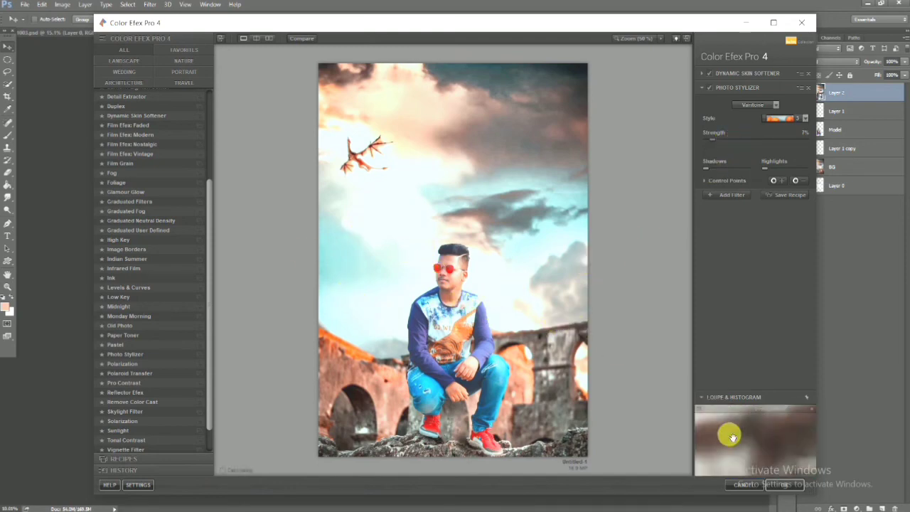
click(777, 488)
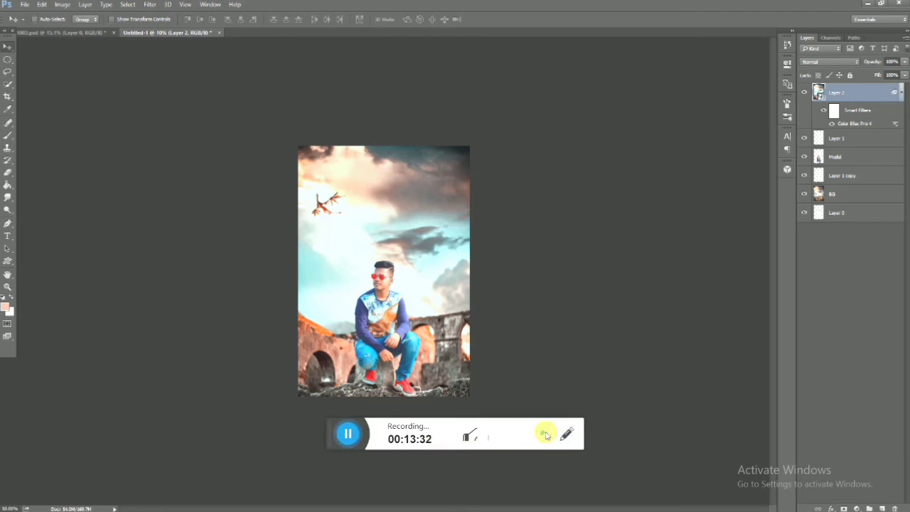
Inspect the finished composite with the Color Efex Pro 4 smart filter under Layer 2
click(348, 433)
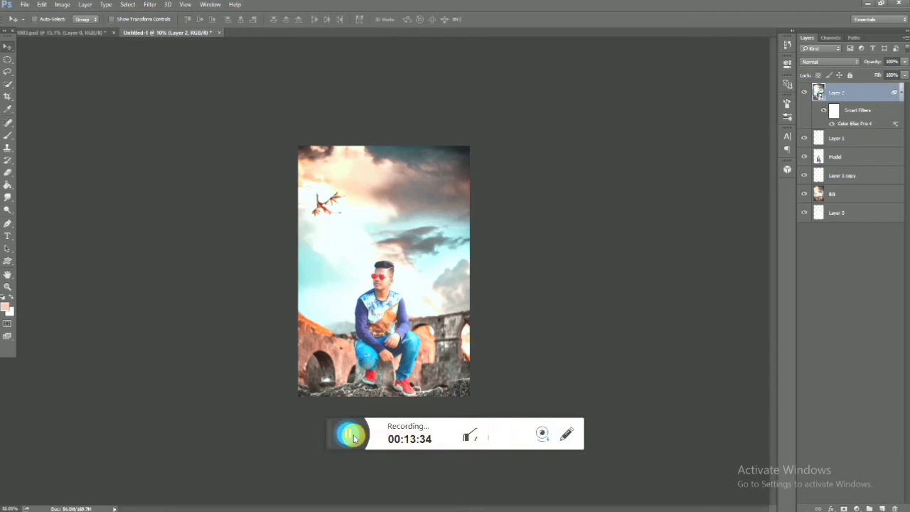